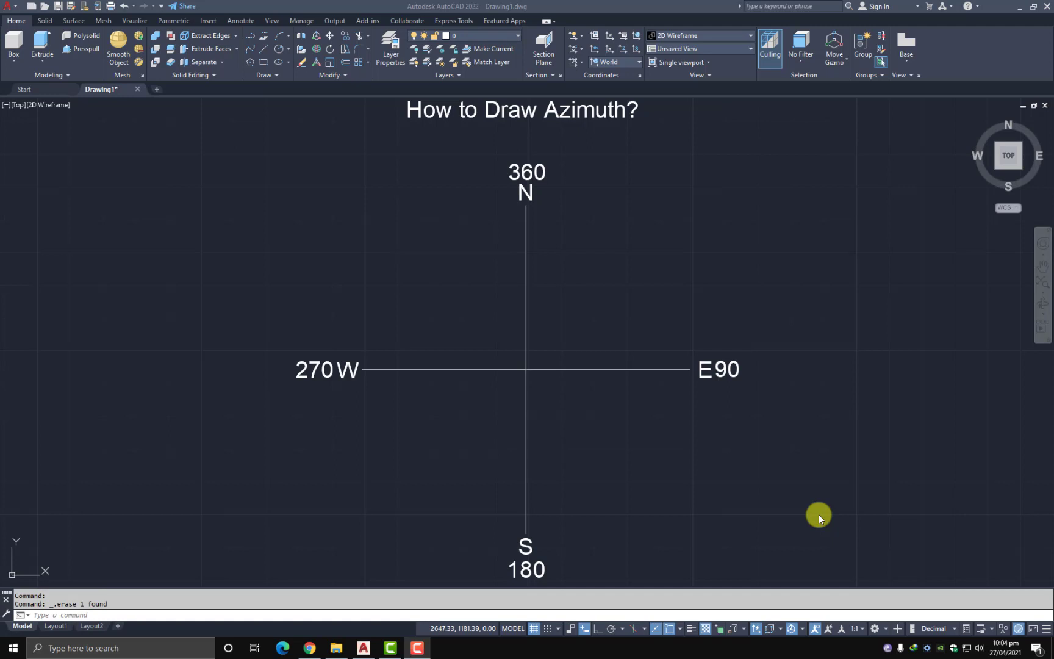
- Start a line at the compass cross centre, ready for relative polar input
left_click(751, 470)
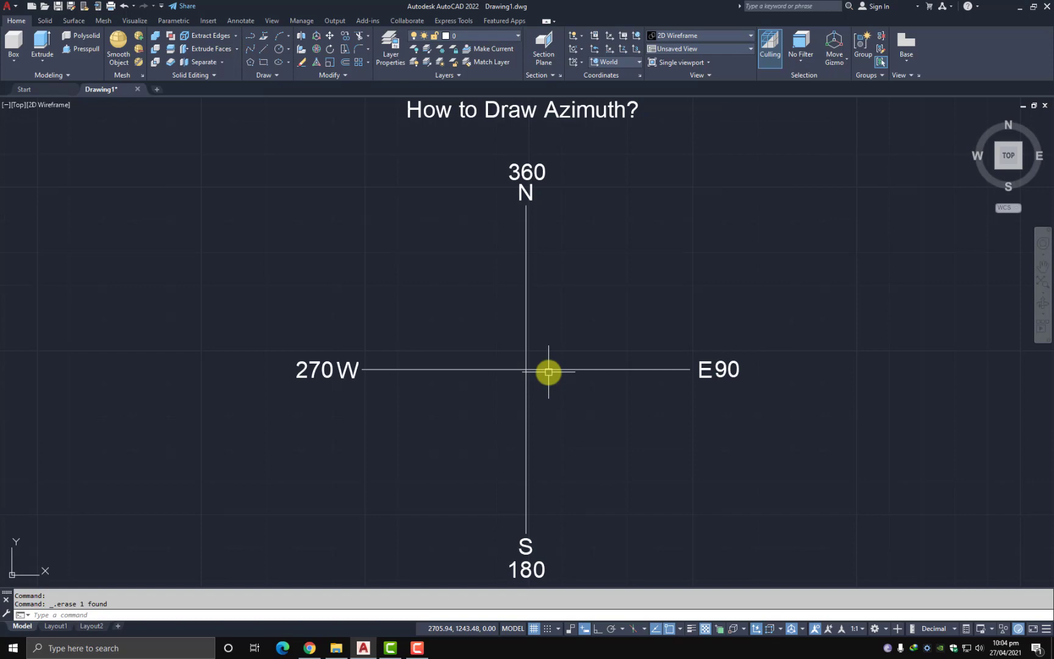
type("l")
key("Return")
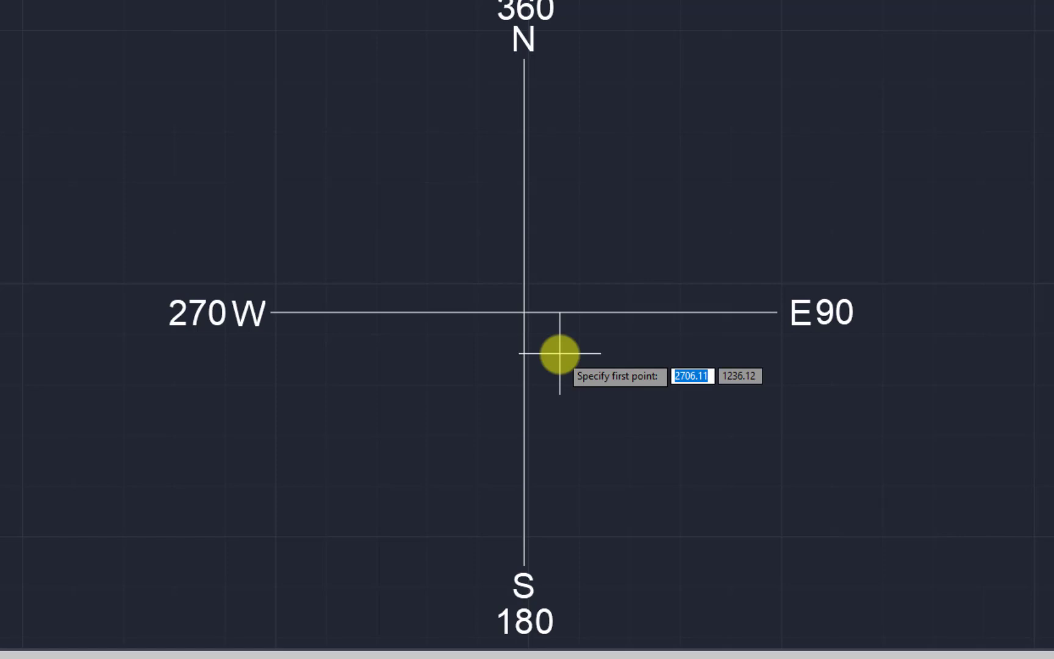
left_click(525, 312)
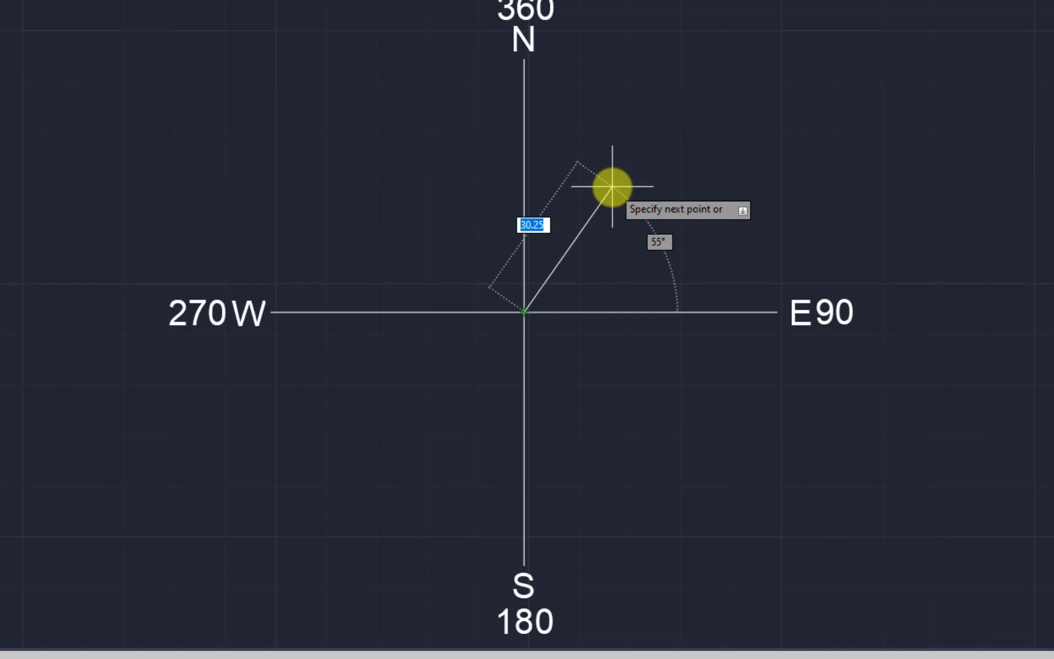
type("@")
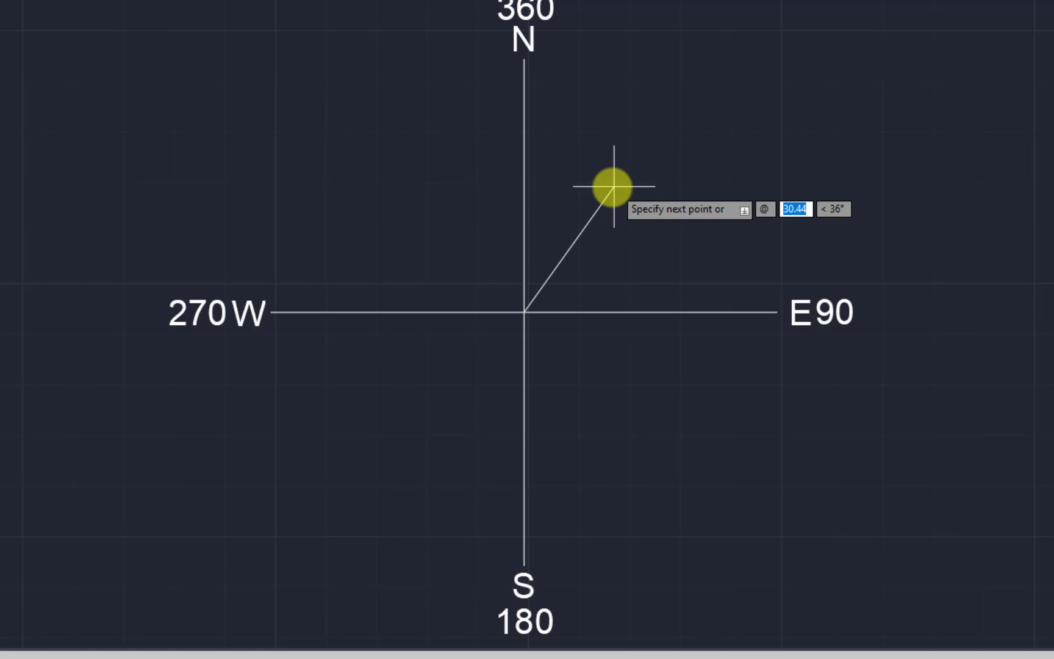
- Draw the 50-unit line at a 30° angle into the northeast quadrant and end LINE
type("5")
type("0")
key("Tab")
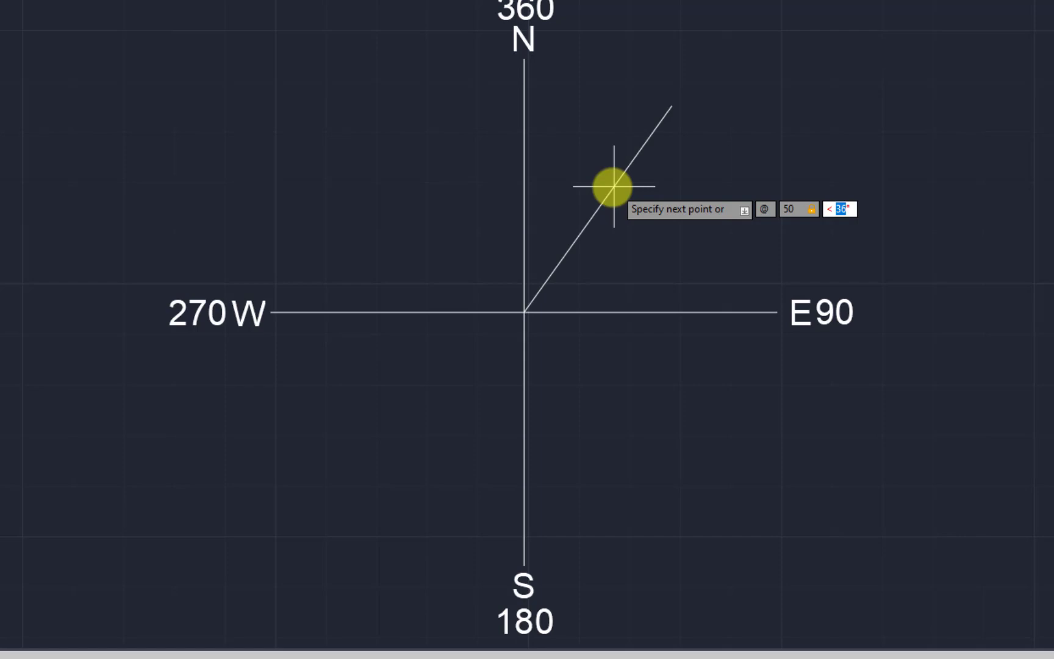
key("BackSpace")
type("3")
type("0")
key("Return")
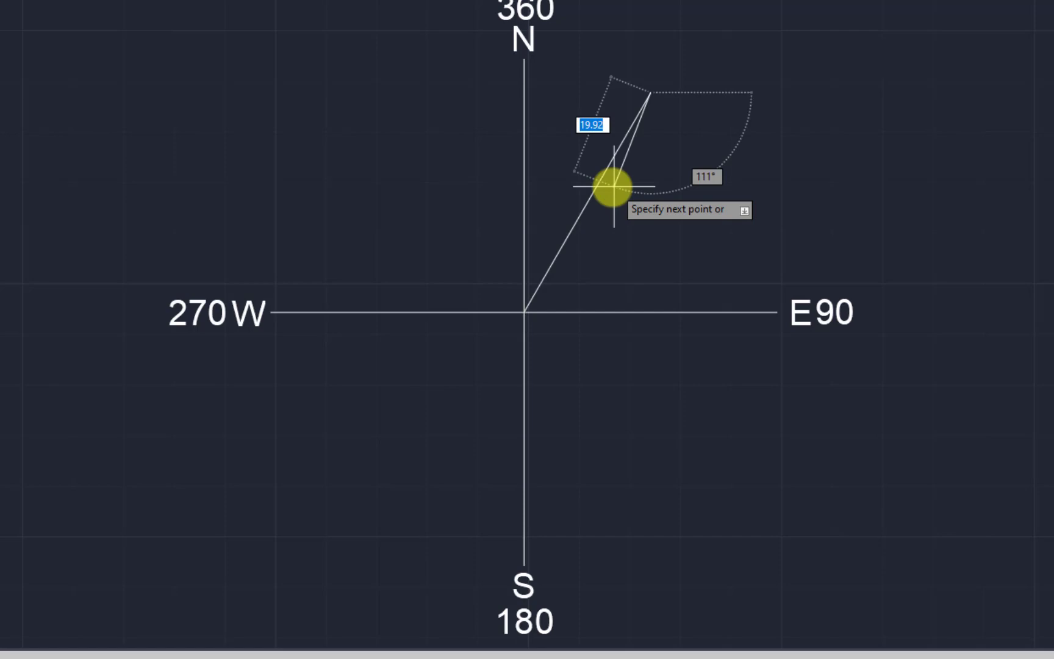
key("Escape")
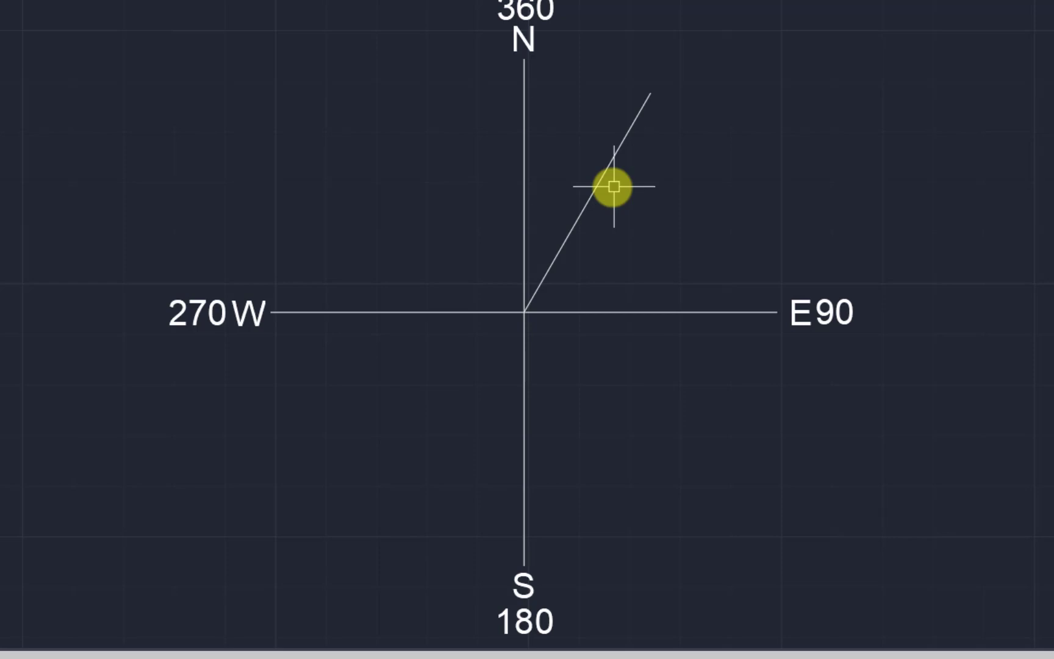
- Draw a 50-unit line from the compass centre at 135° into the southeast quadrant
type("l")
key("Return")
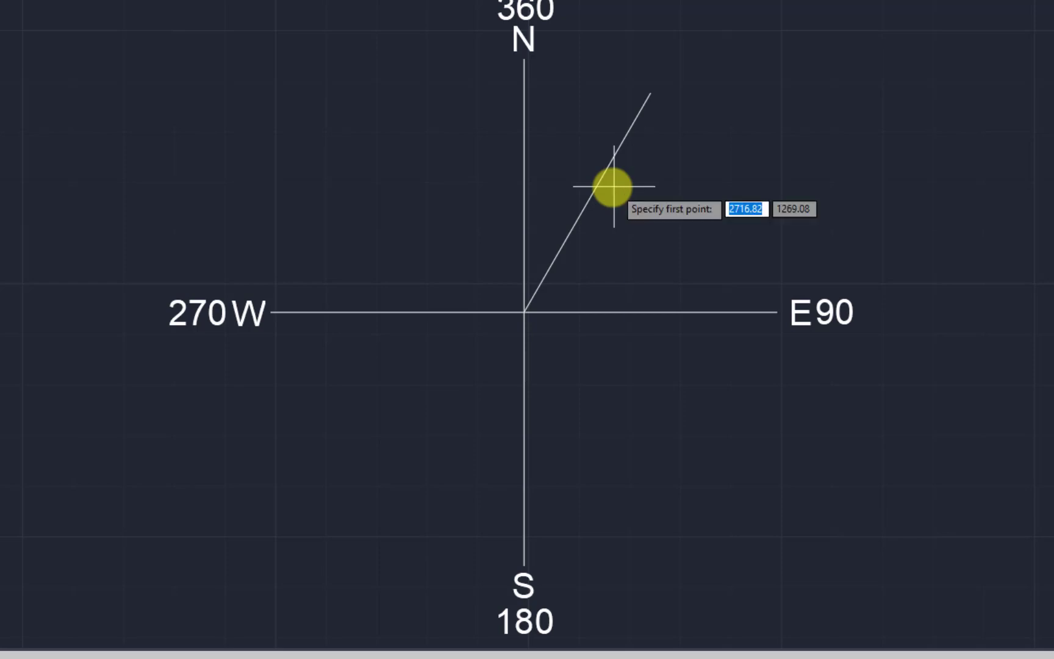
left_click(525, 313)
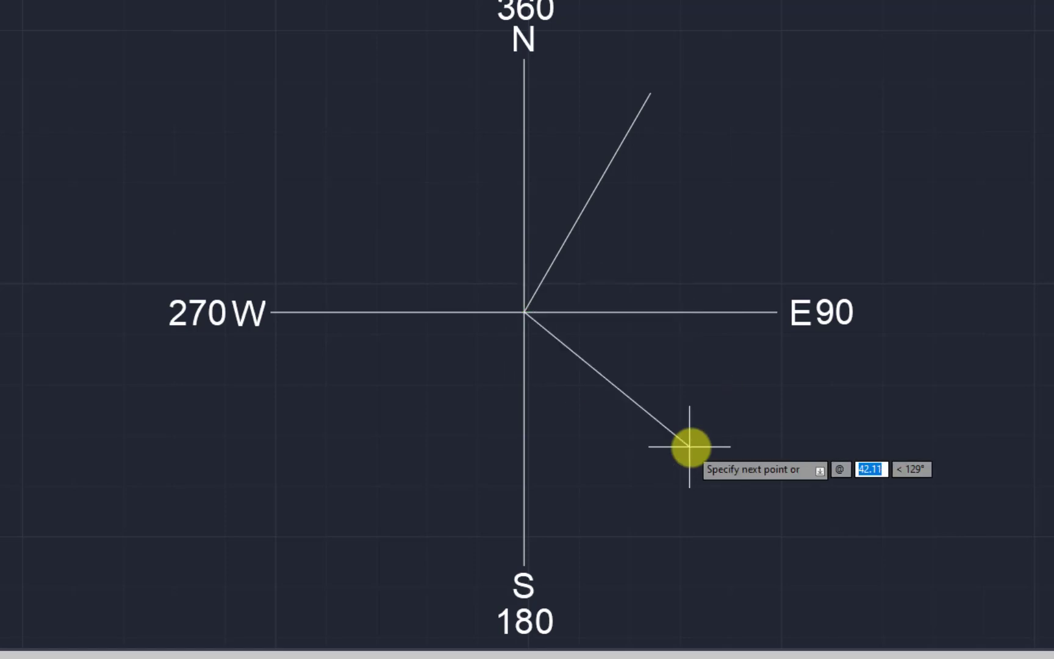
type("50")
key("Tab")
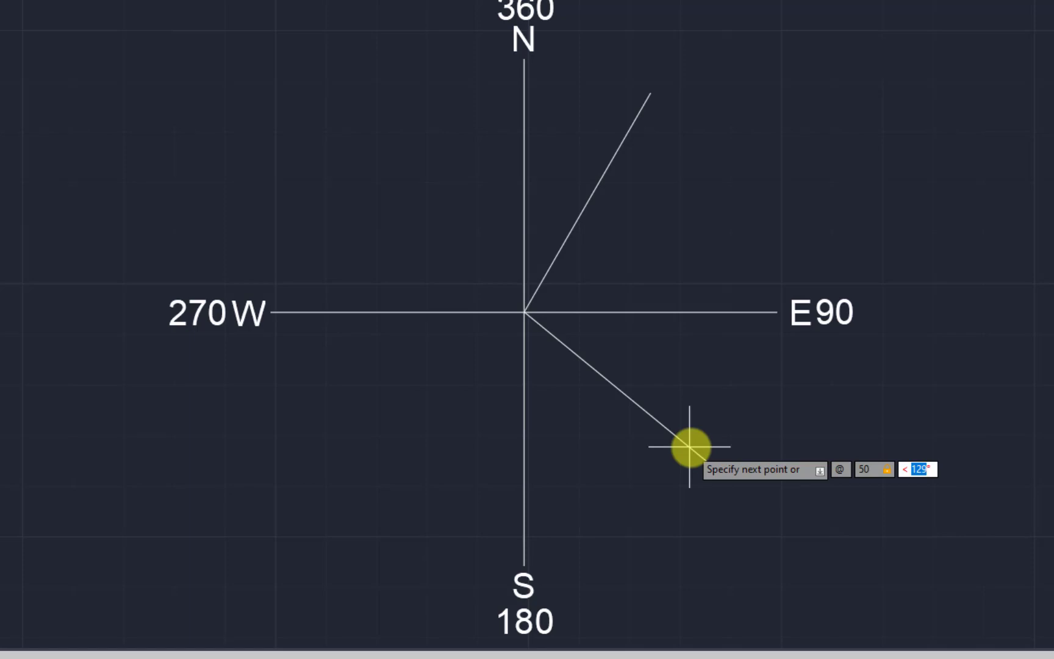
type("135")
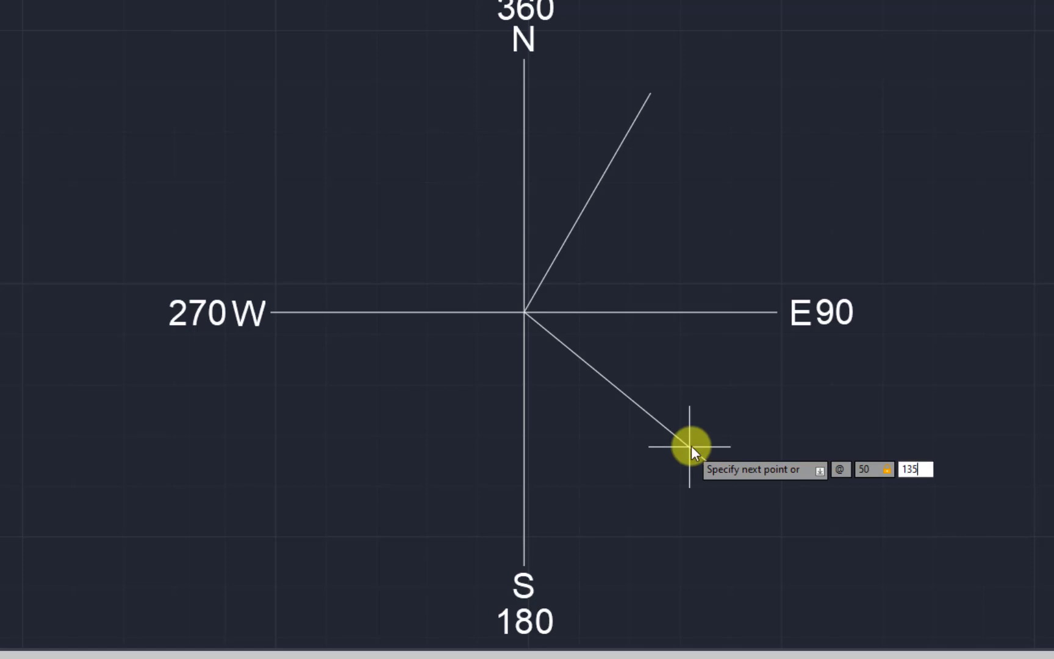
key("Return")
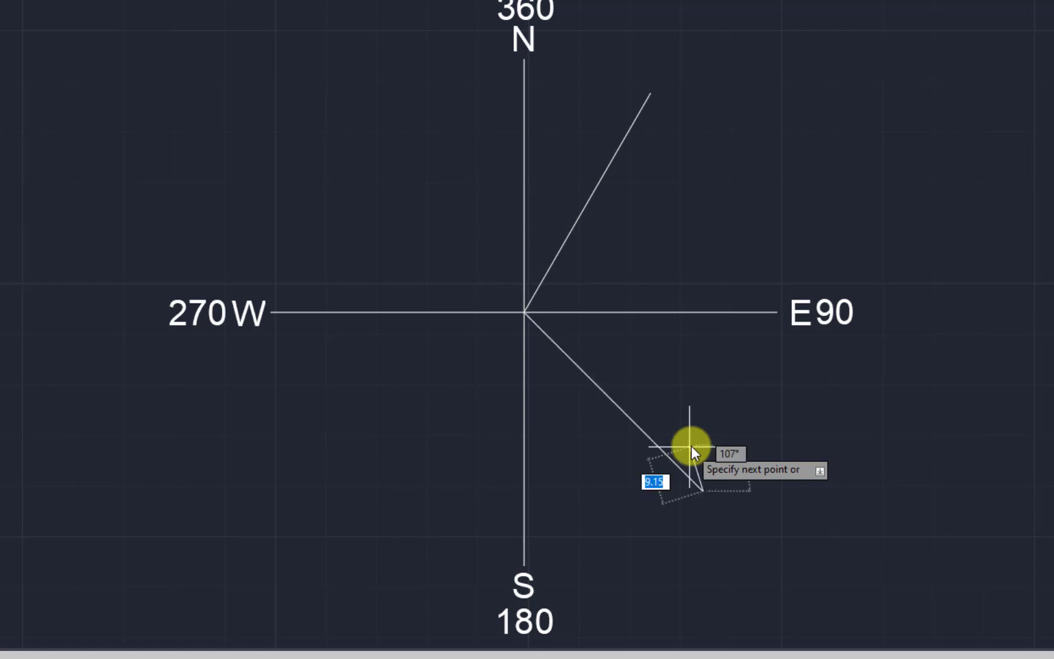
key("Return")
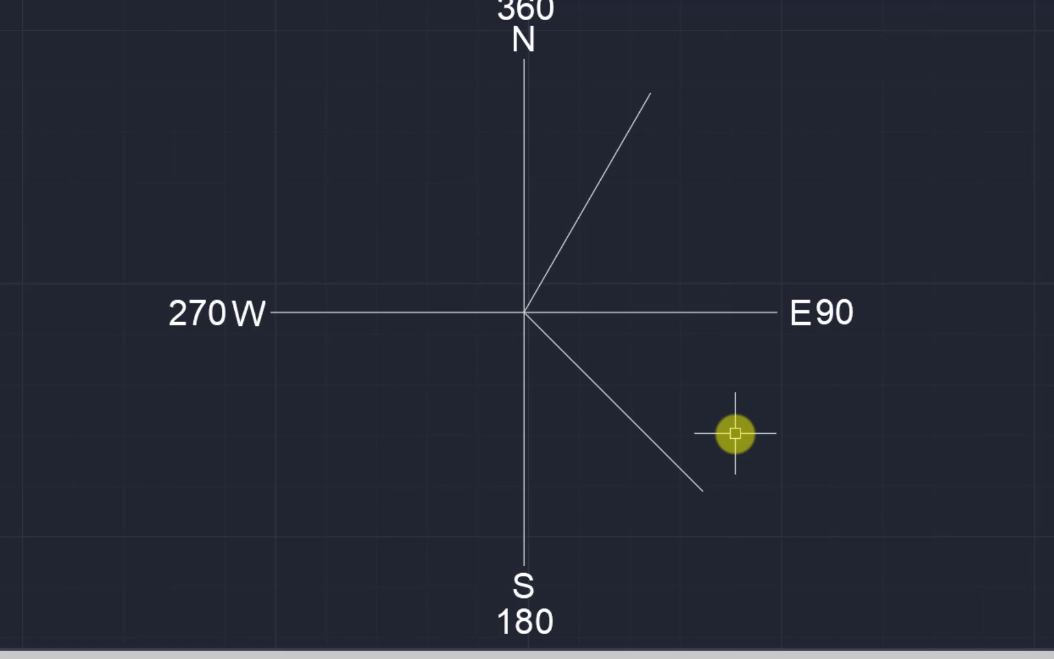
- Draw a 50-unit line from the compass centre at 200° toward the southwest
type("l")
key("Return")
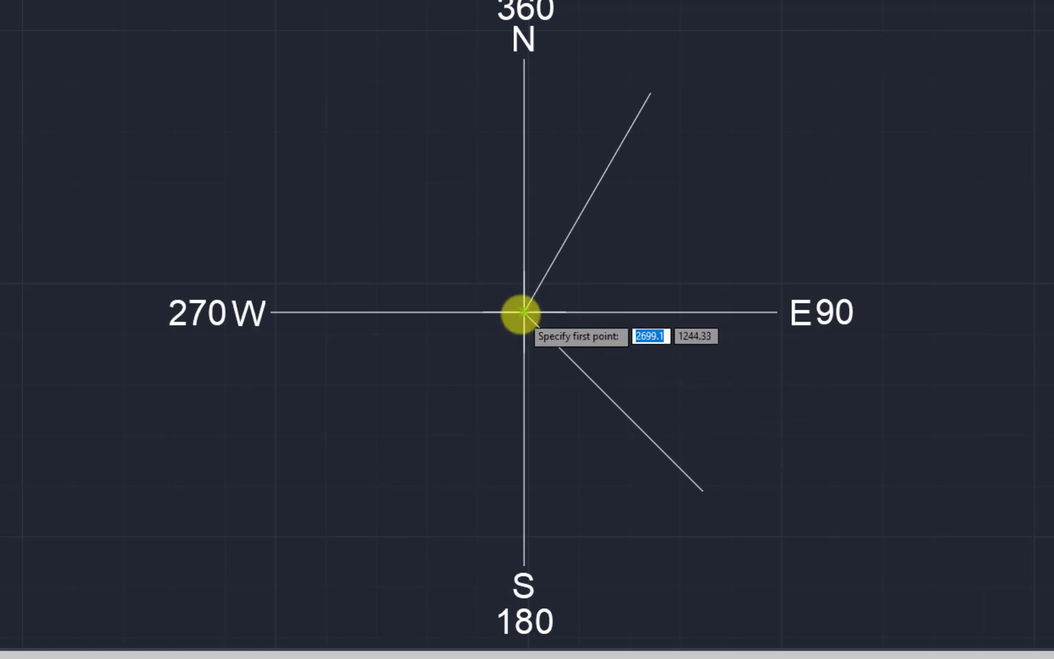
left_click(524, 312)
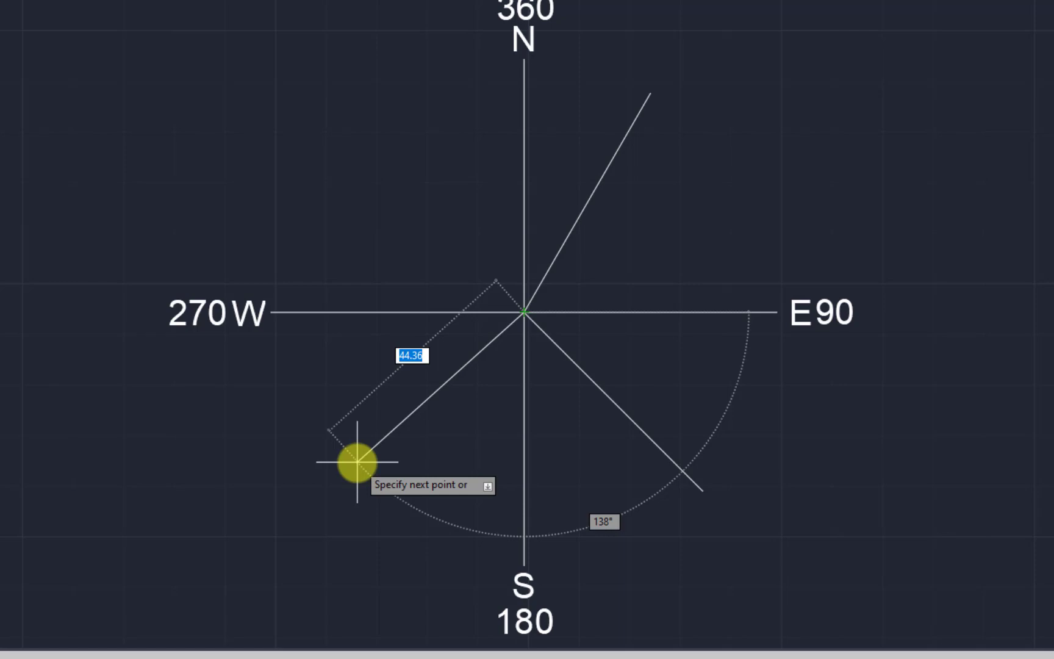
type("@")
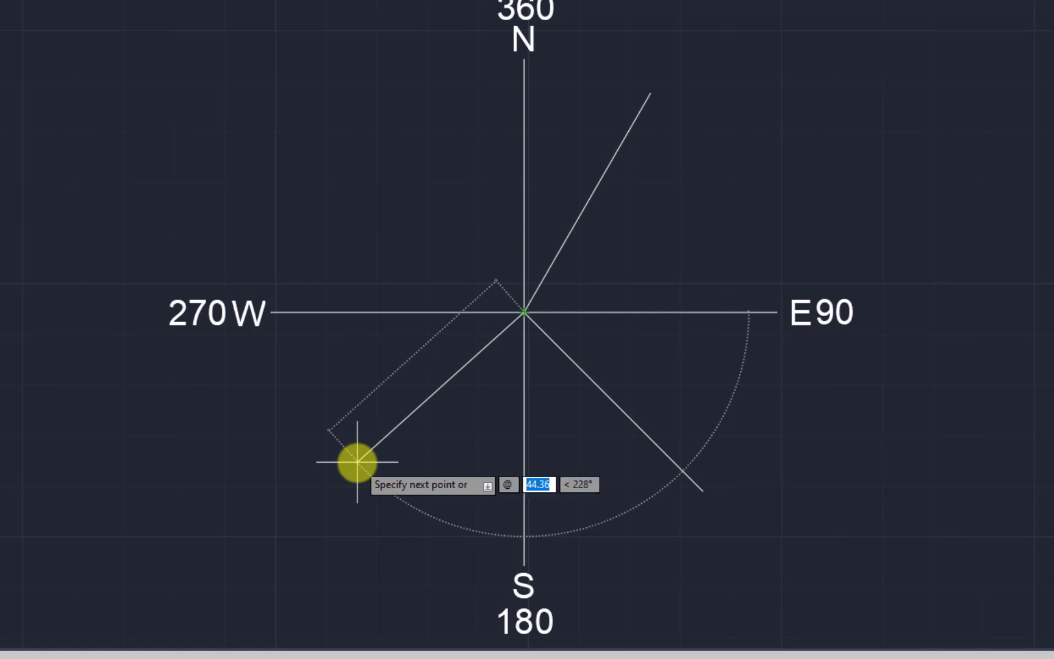
type("50")
key("Tab")
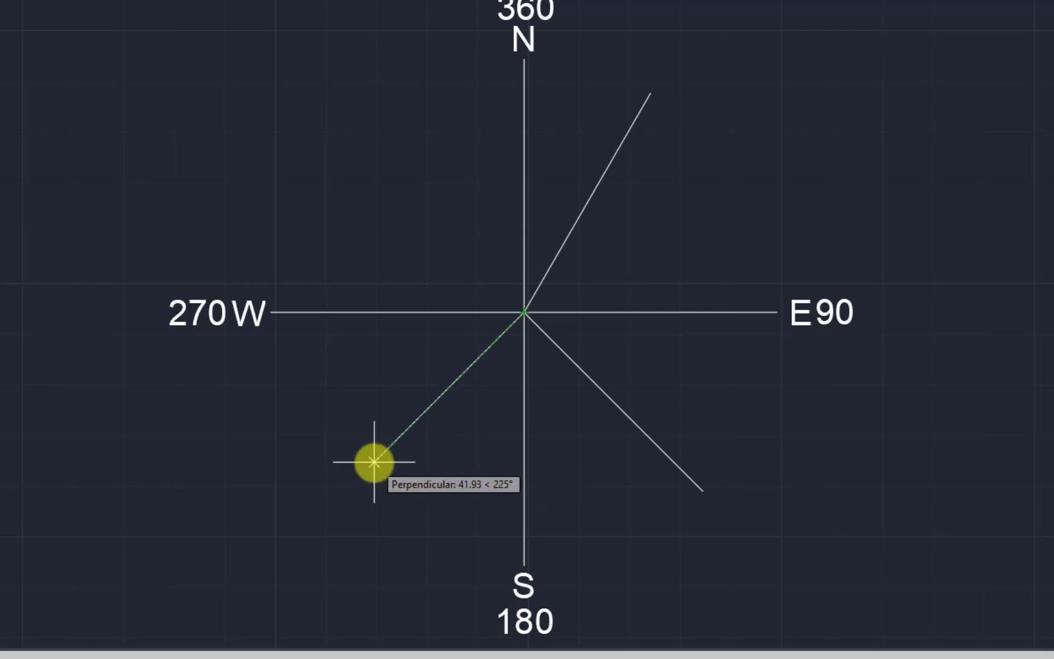
type("200")
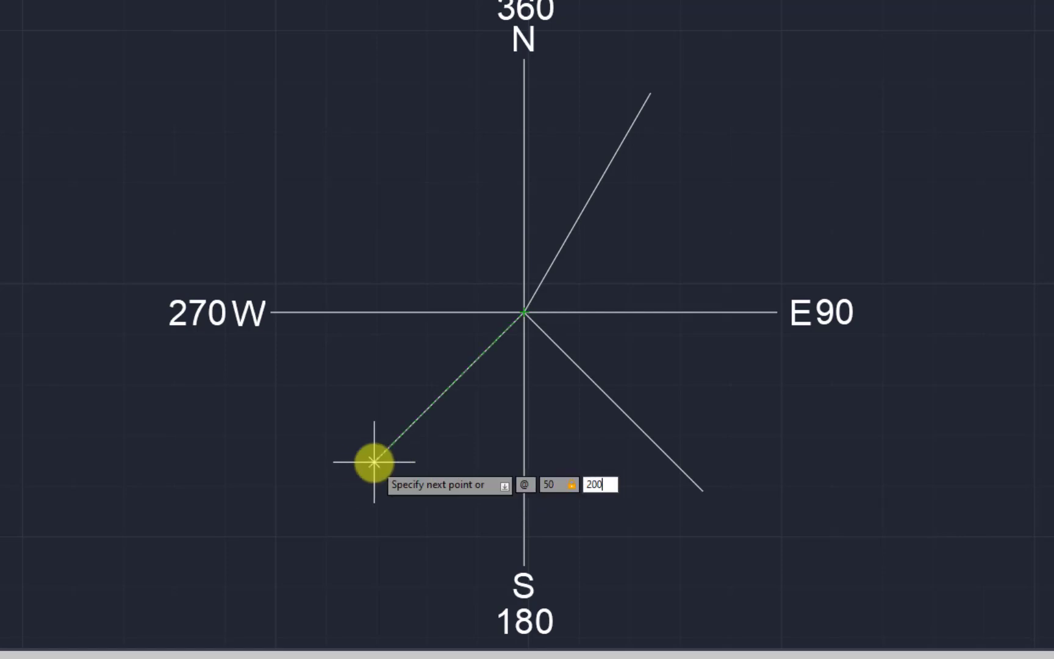
key("Return")
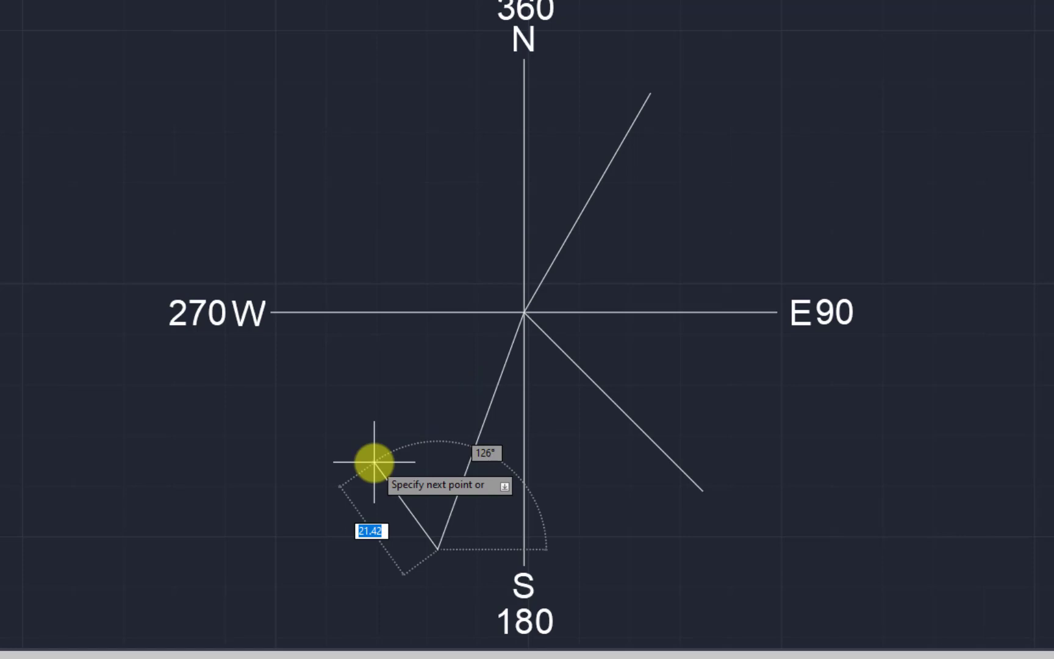
key("Escape")
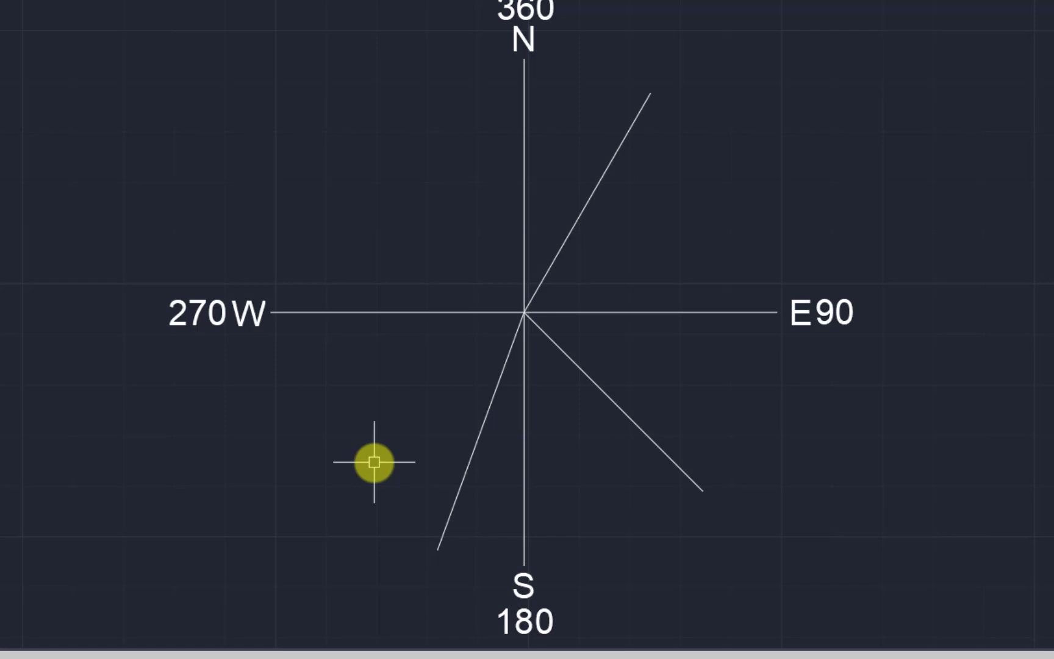
key("space")
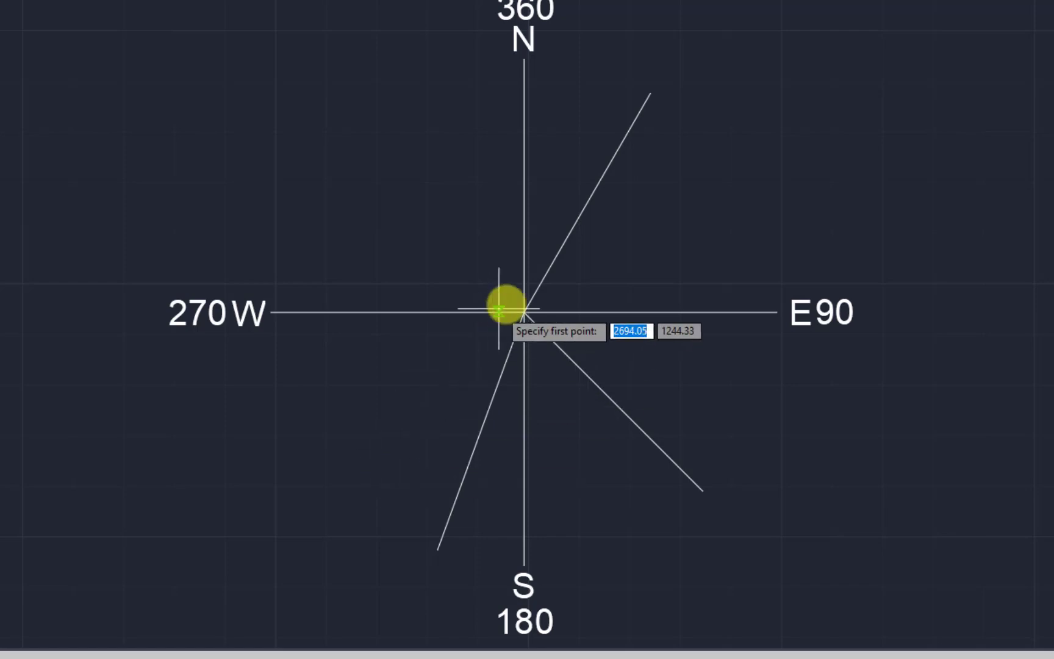
- Draw the fourth 50-unit line from the compass centre at 300° into the northwest
left_click(523, 312)
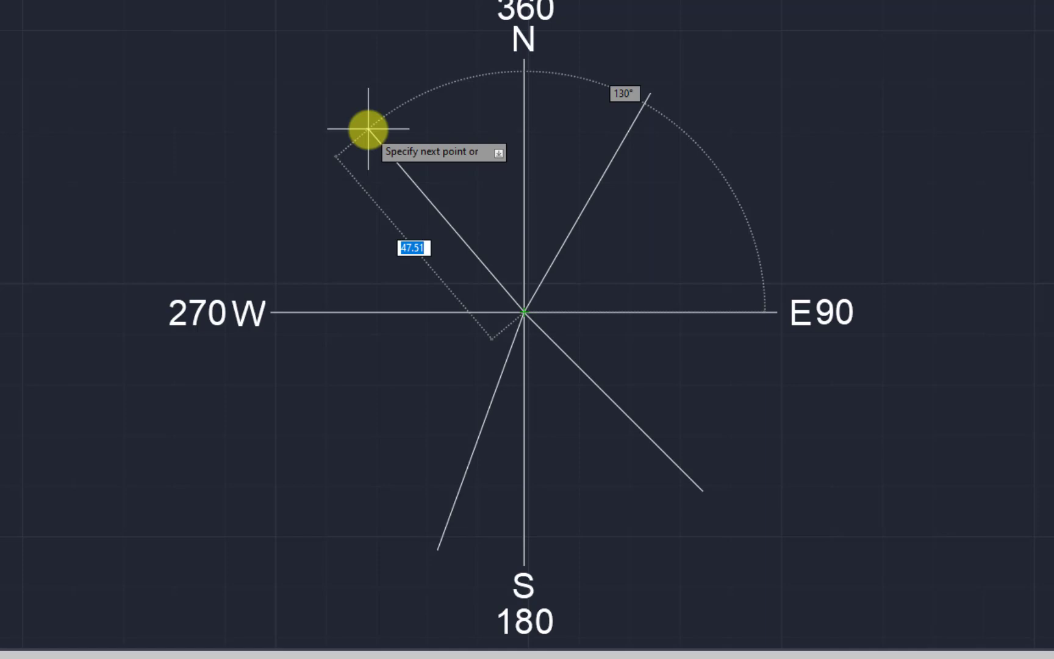
type("@")
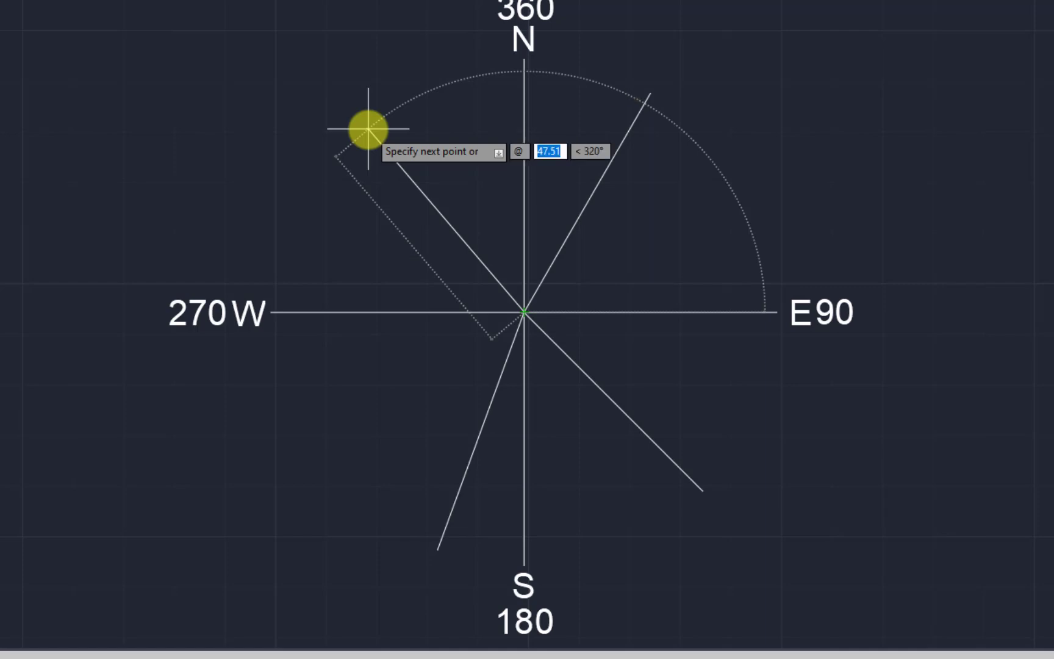
type("50")
key("Tab")
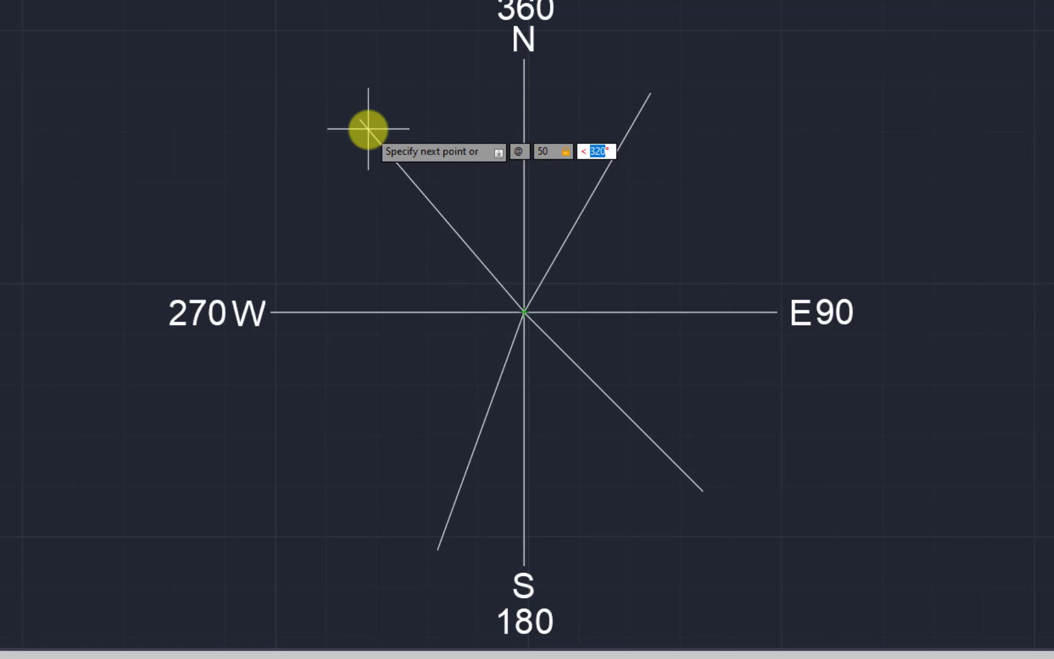
type("300")
key("Return")
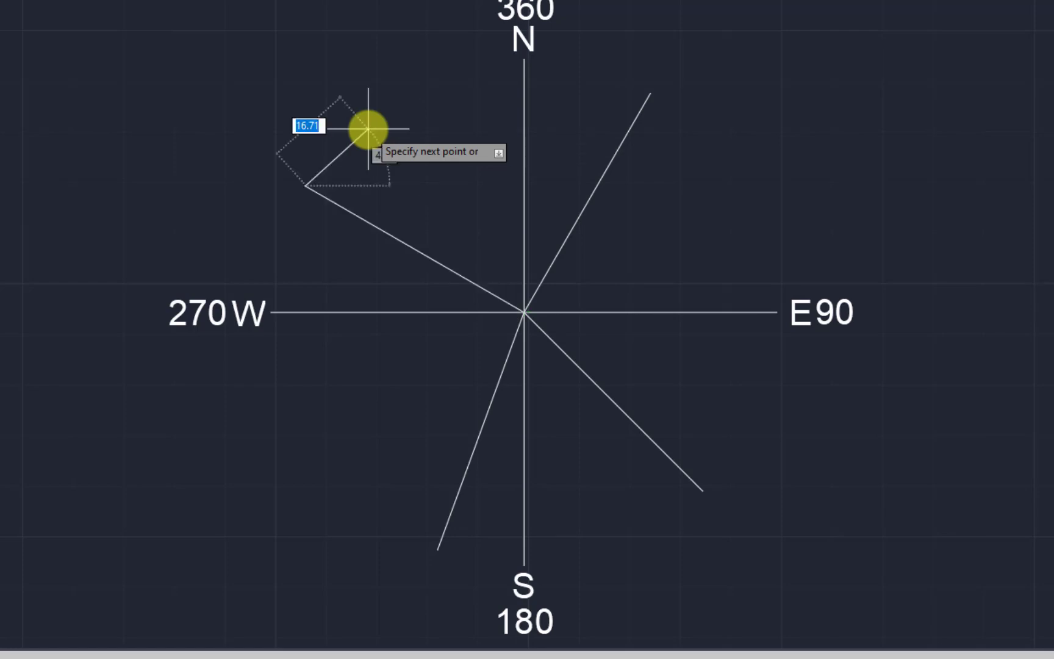
key("Escape")
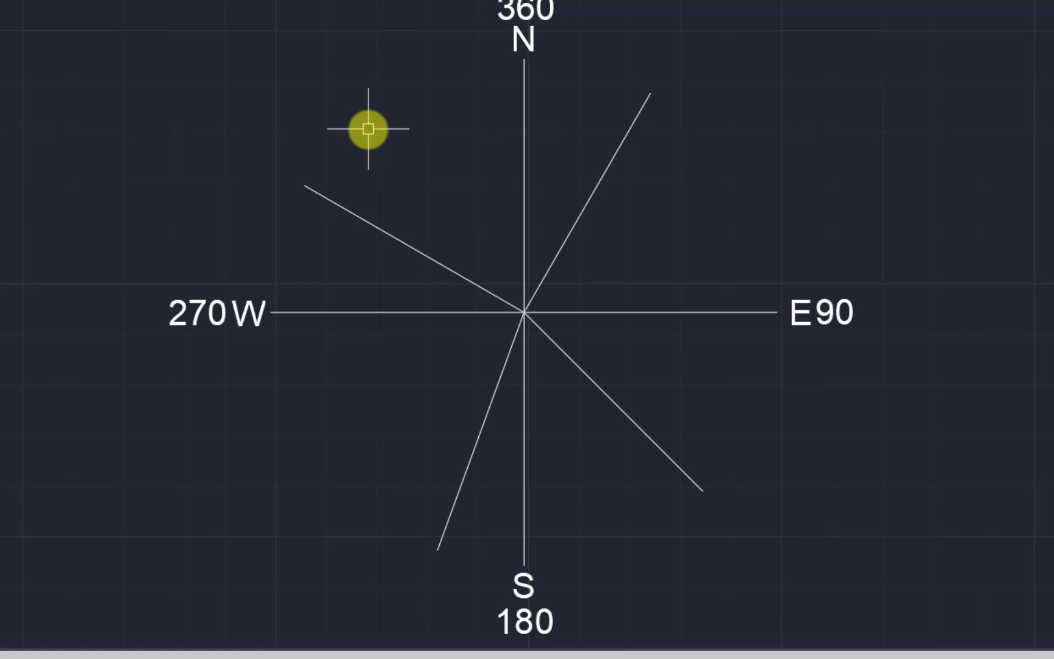
- Give the ISO-25 dimension style Decimal Degrees angular units with precision 0
type("d")
key("Return")
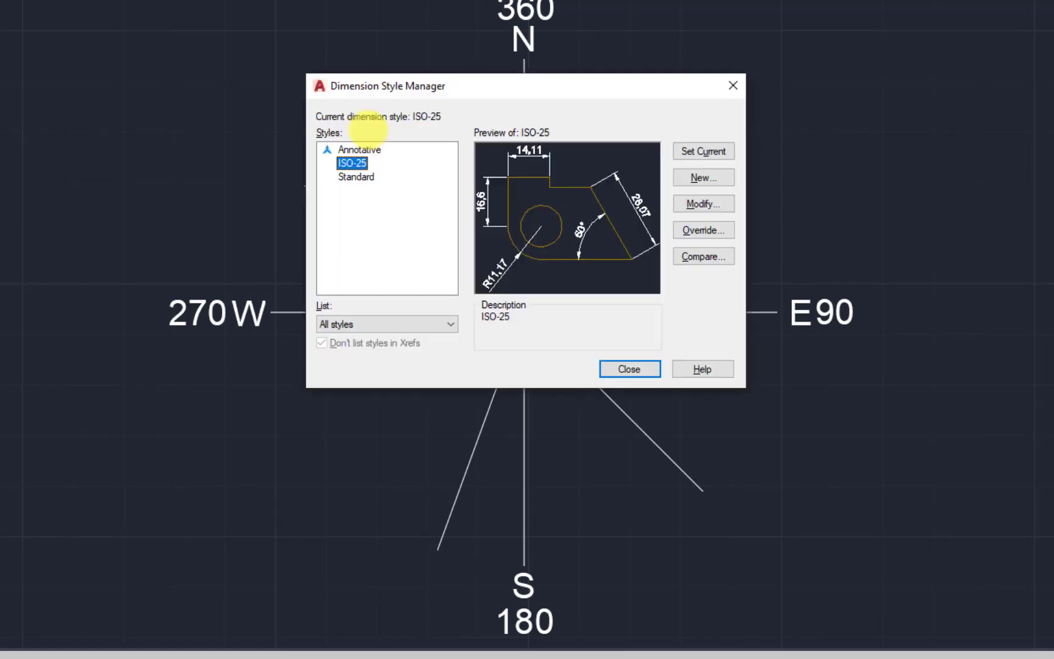
left_click(719, 205)
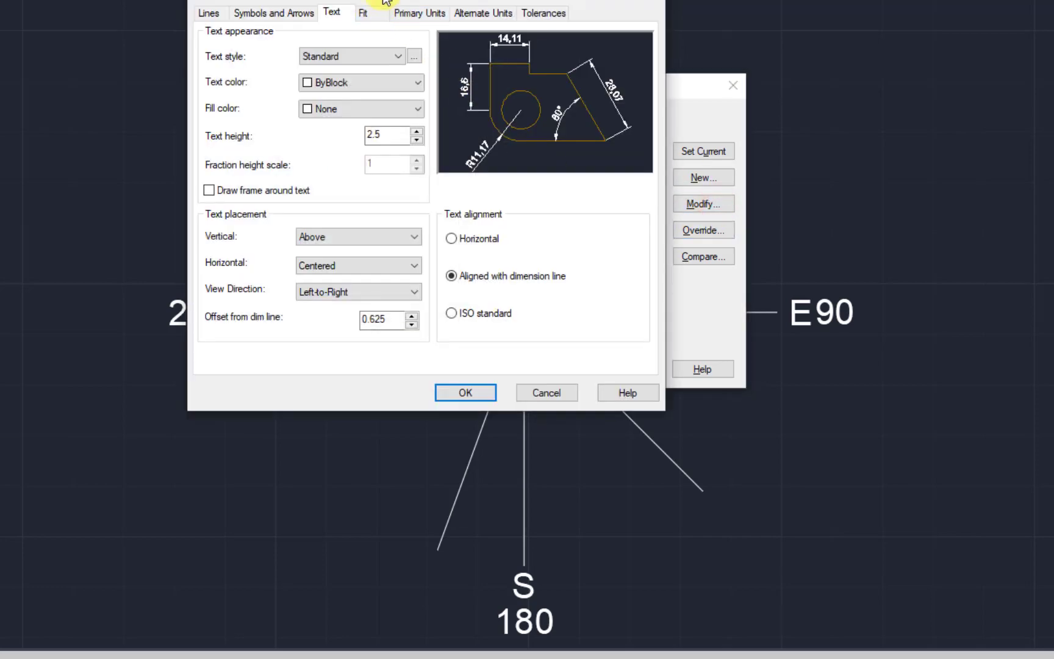
left_click_drag(377, 9, 494, 23)
left_click(536, 48)
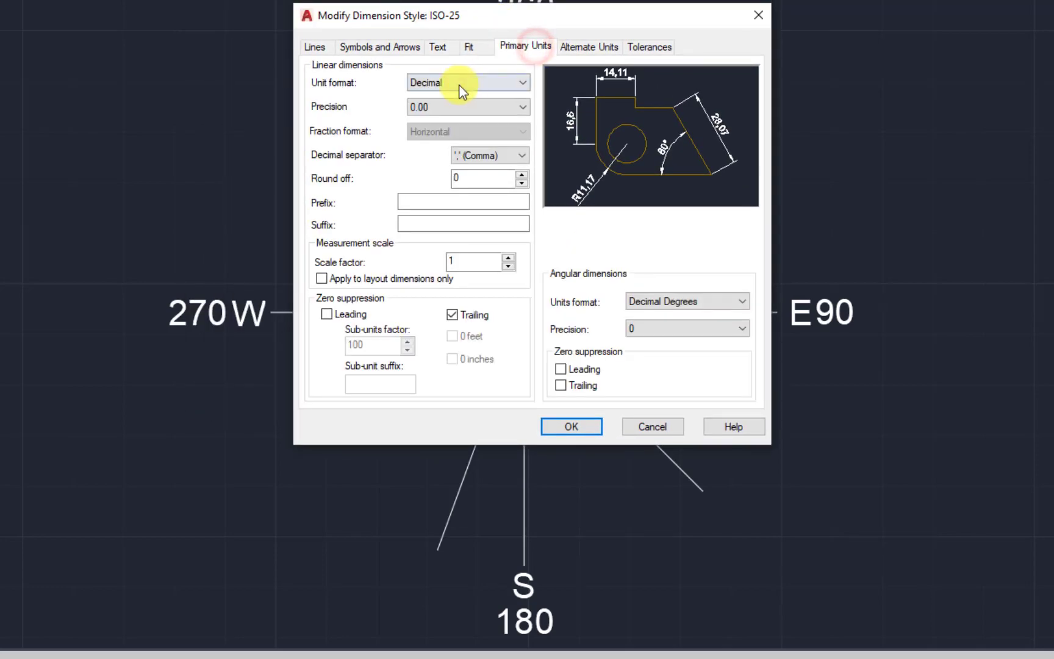
left_click(569, 428)
left_click(734, 85)
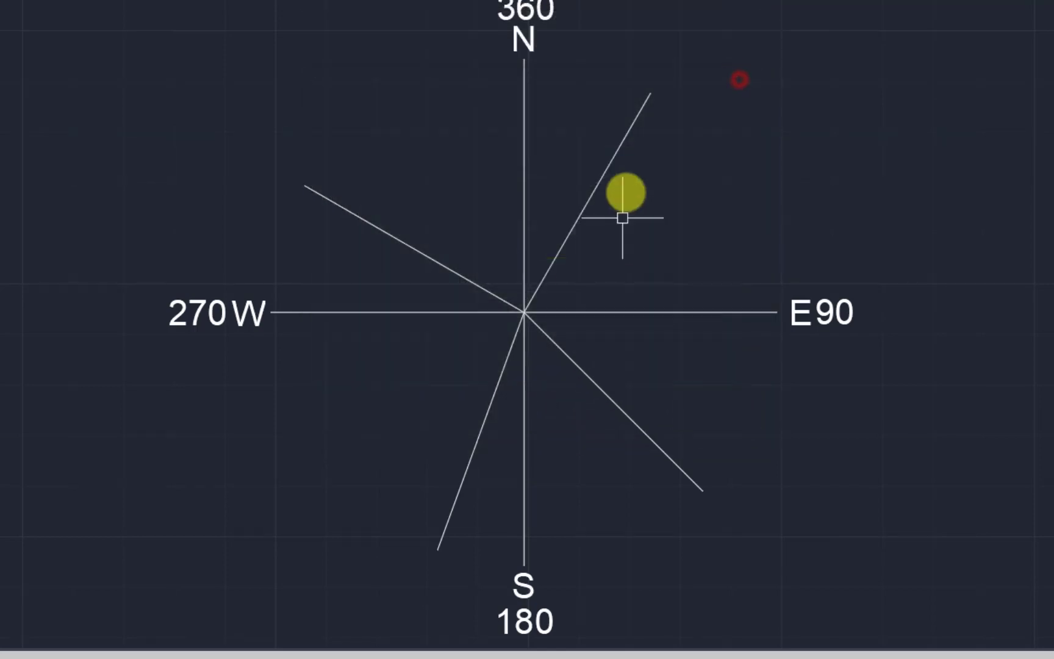
scroll(611, 202, "up", 3)
scroll(556, 185, "down", 2)
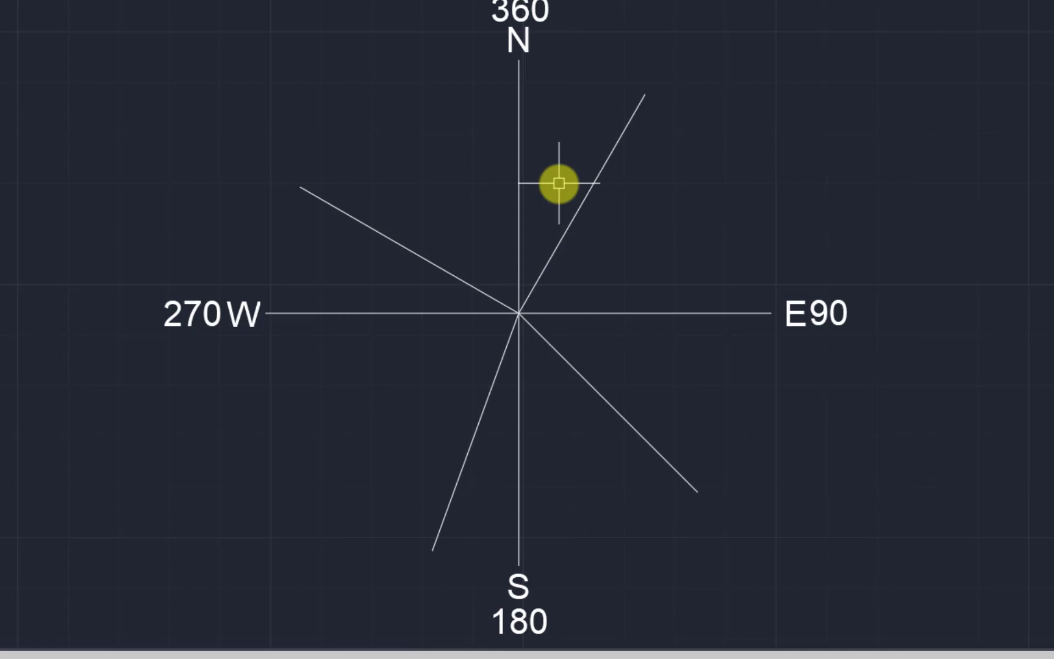
- Dimension the 30° angle between the north–south line and the northeast line
type("DAN")
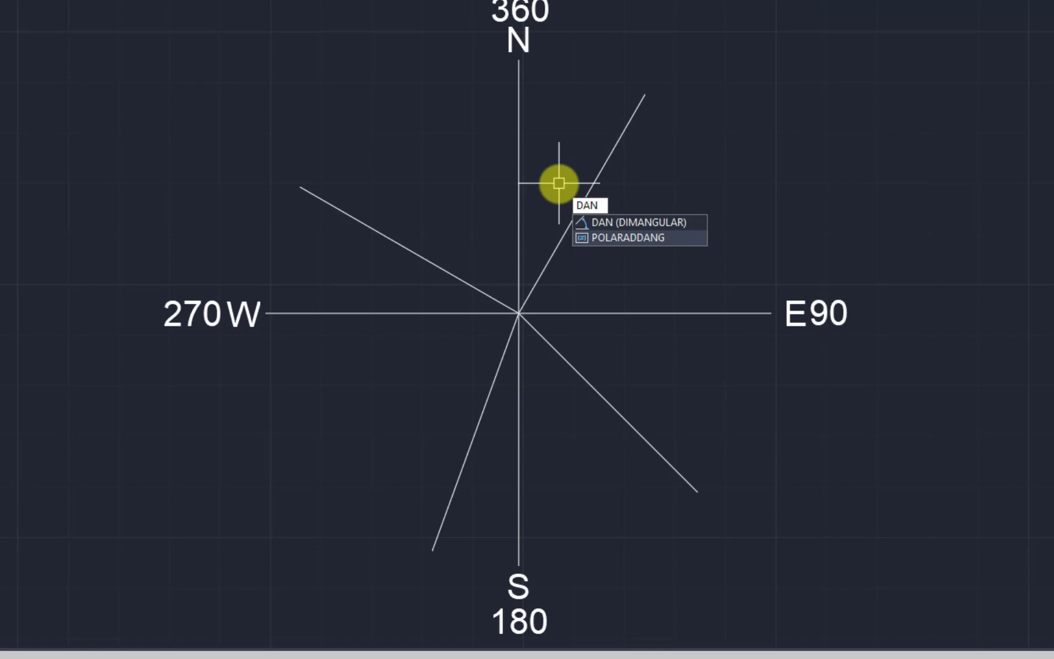
key("Return")
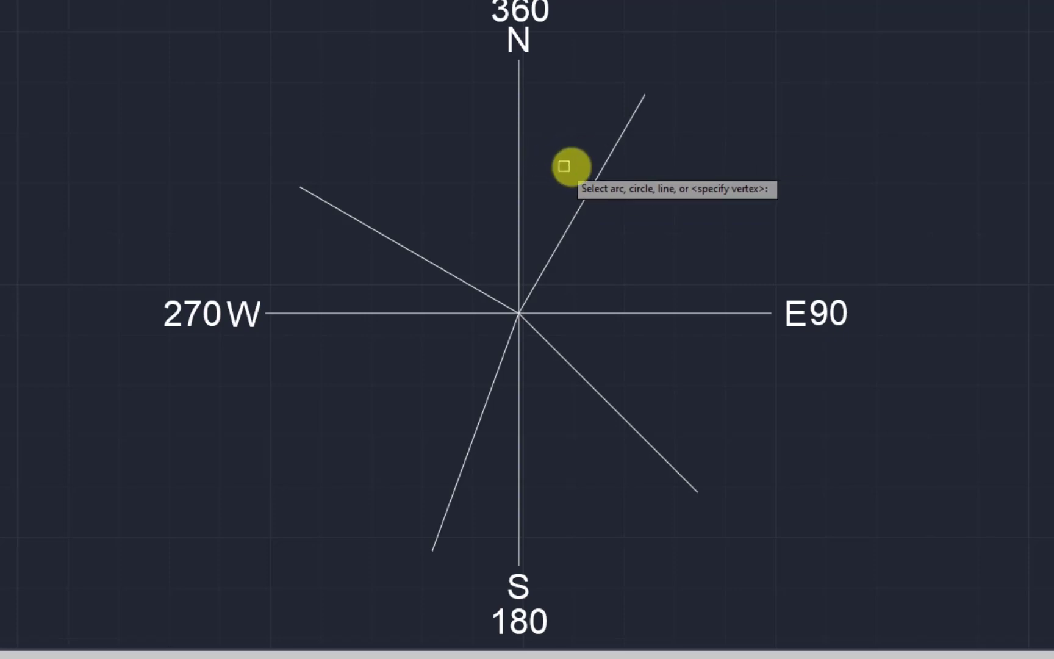
middle_click_drag(559, 162, 516, 214)
left_click(474, 214)
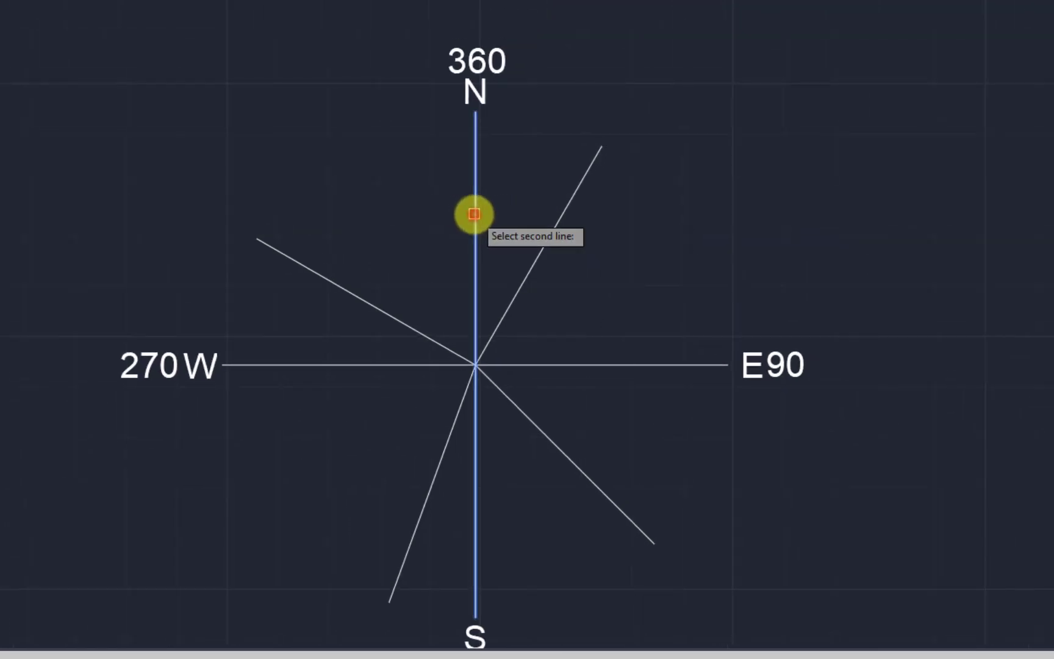
left_click(554, 224)
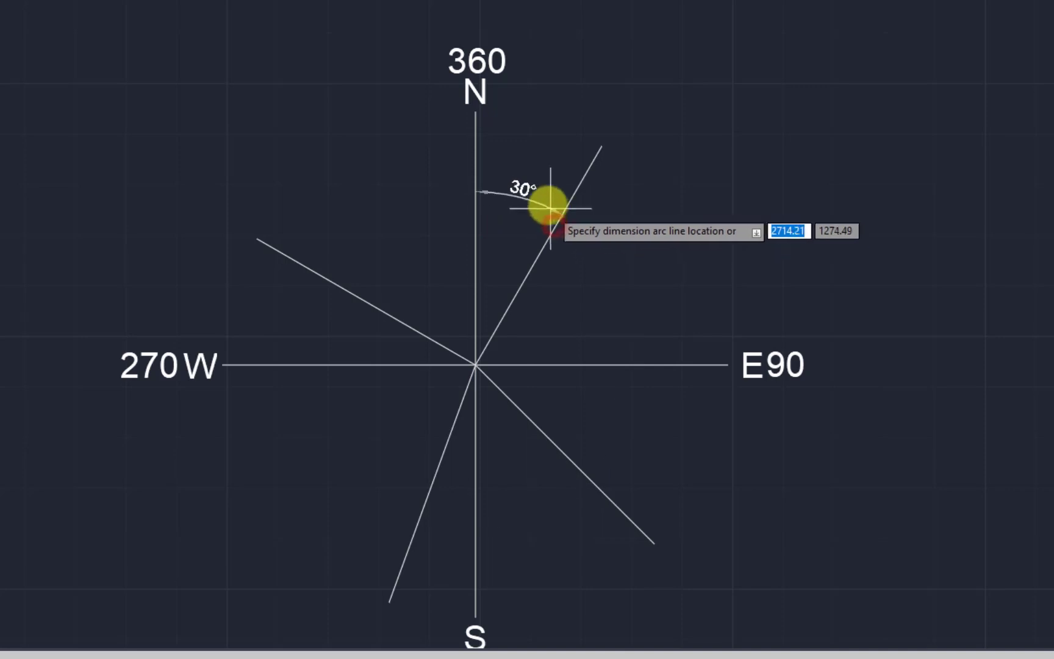
scroll(537, 189, "up", 4)
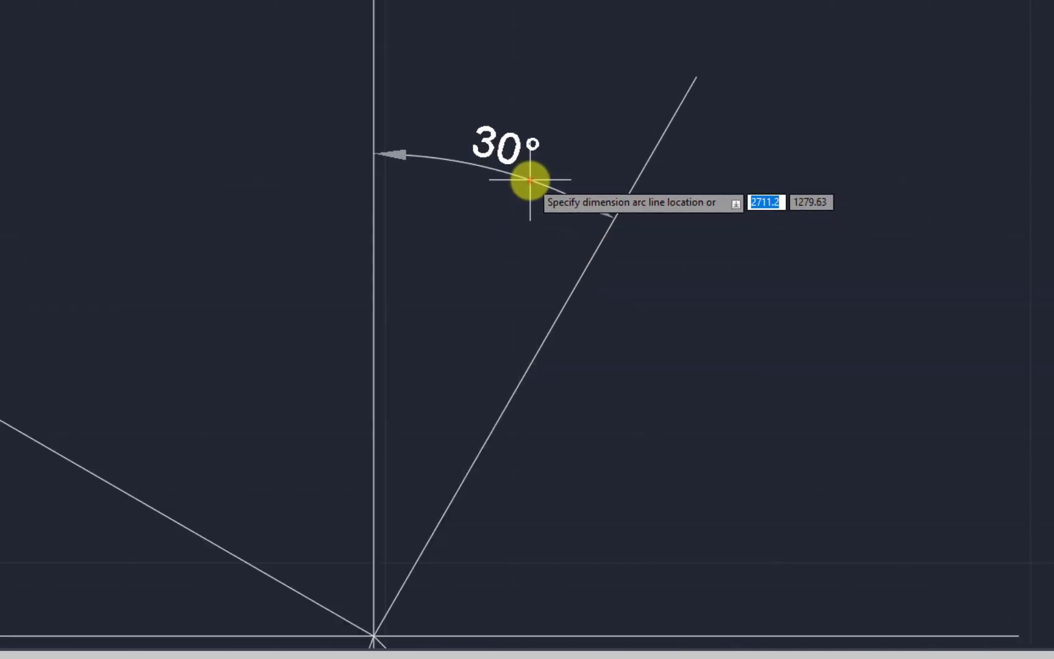
left_click(530, 180)
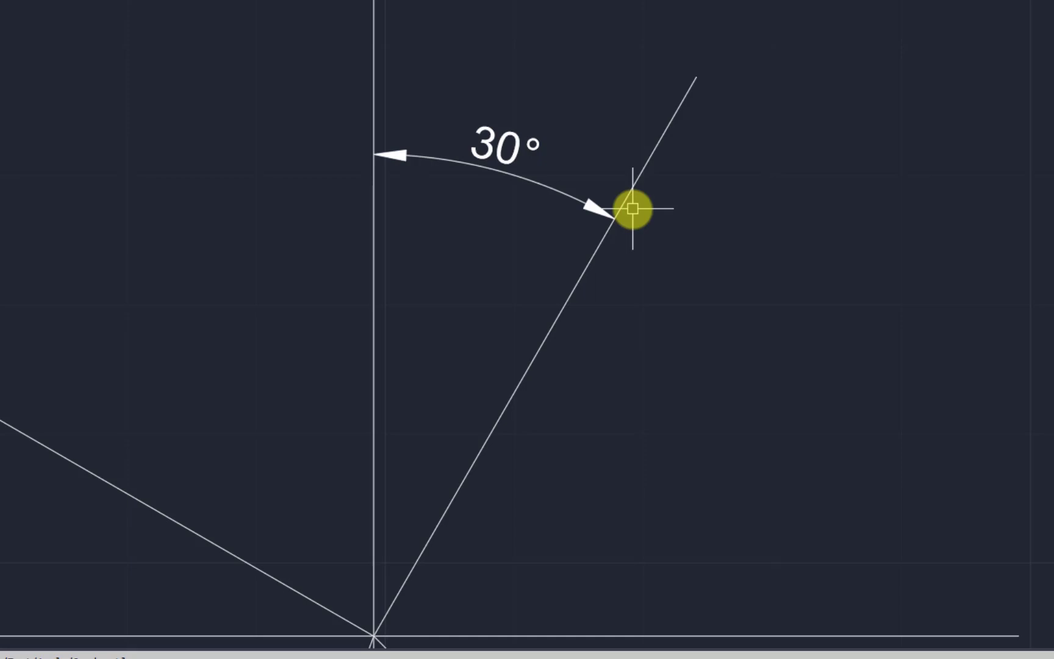
scroll(641, 209, "down", 5)
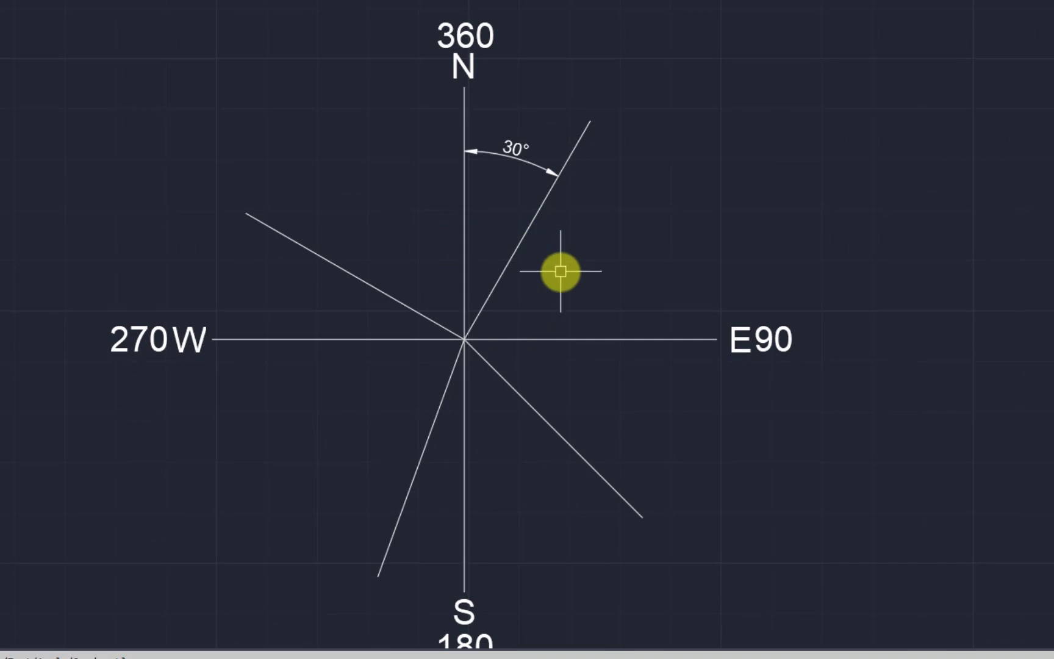
- Dimension the 135° angle between the north–south line and the southeast line
type("dan")
key("Return")
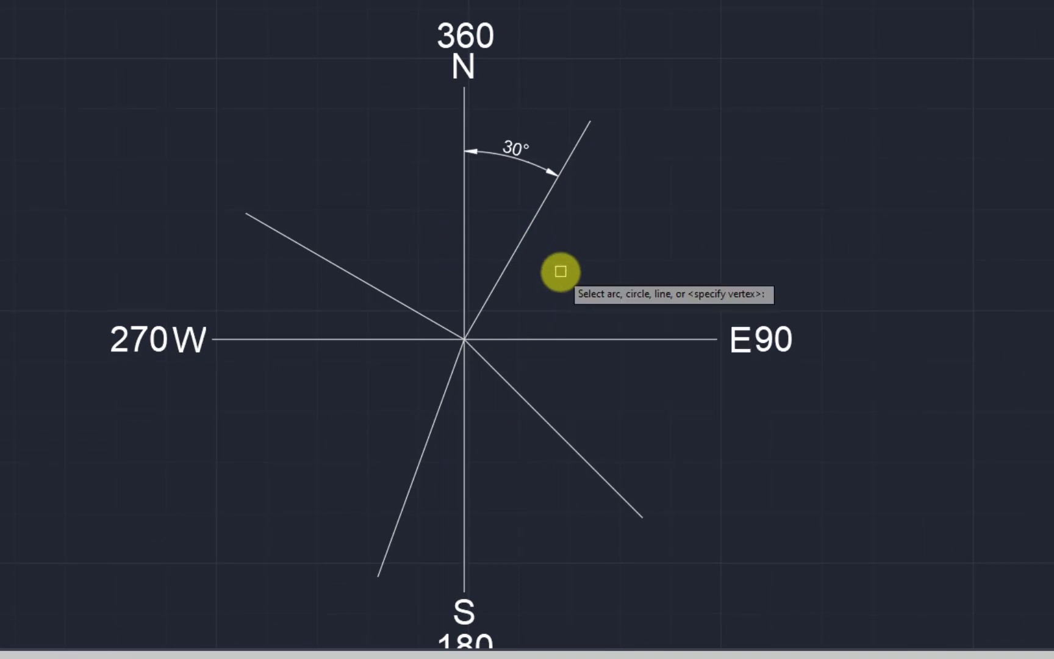
left_click(467, 236)
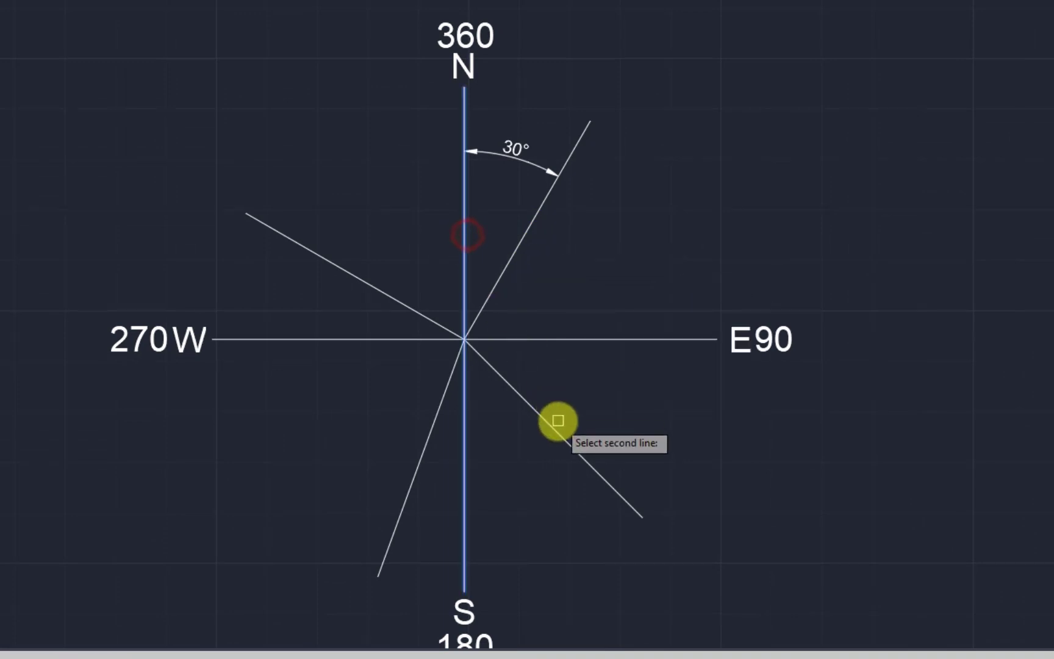
left_click(558, 420)
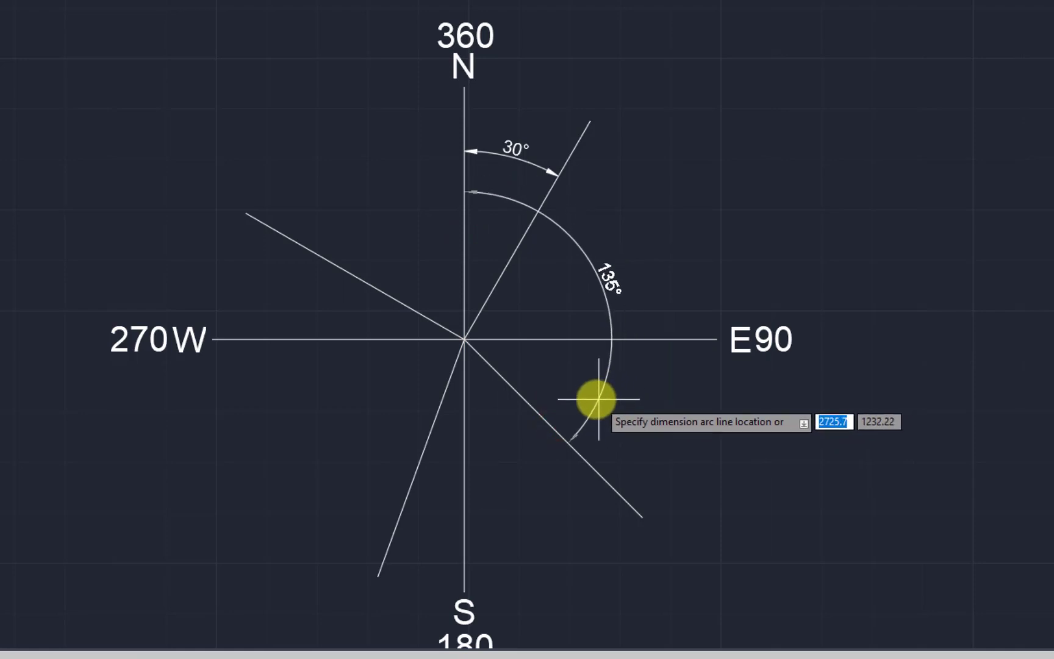
scroll(580, 396, "up", 2)
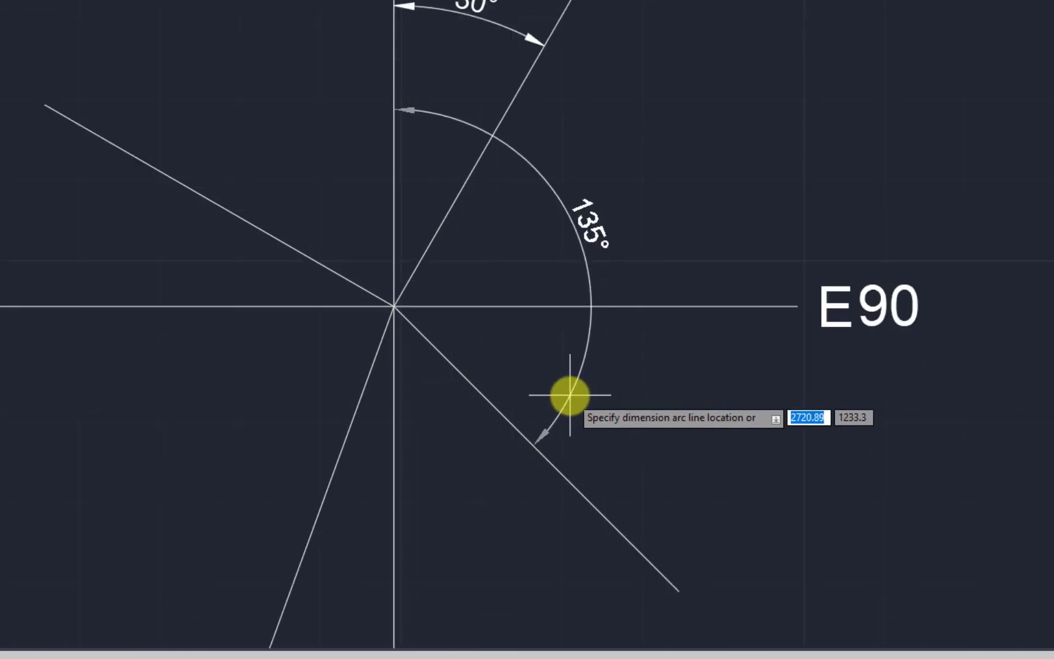
left_click(570, 395)
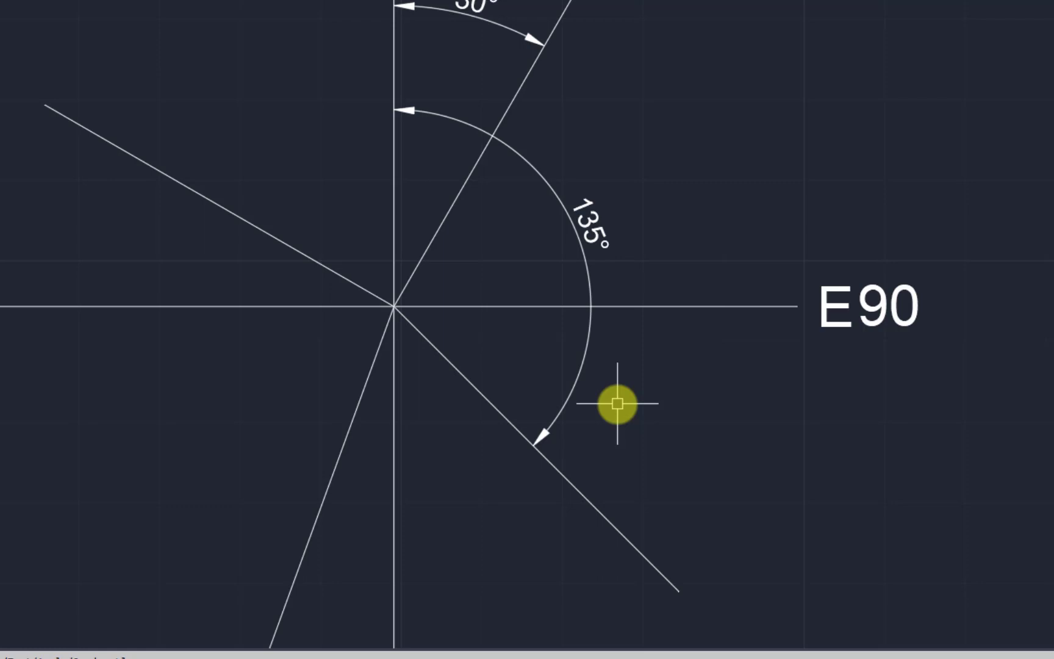
type("da")
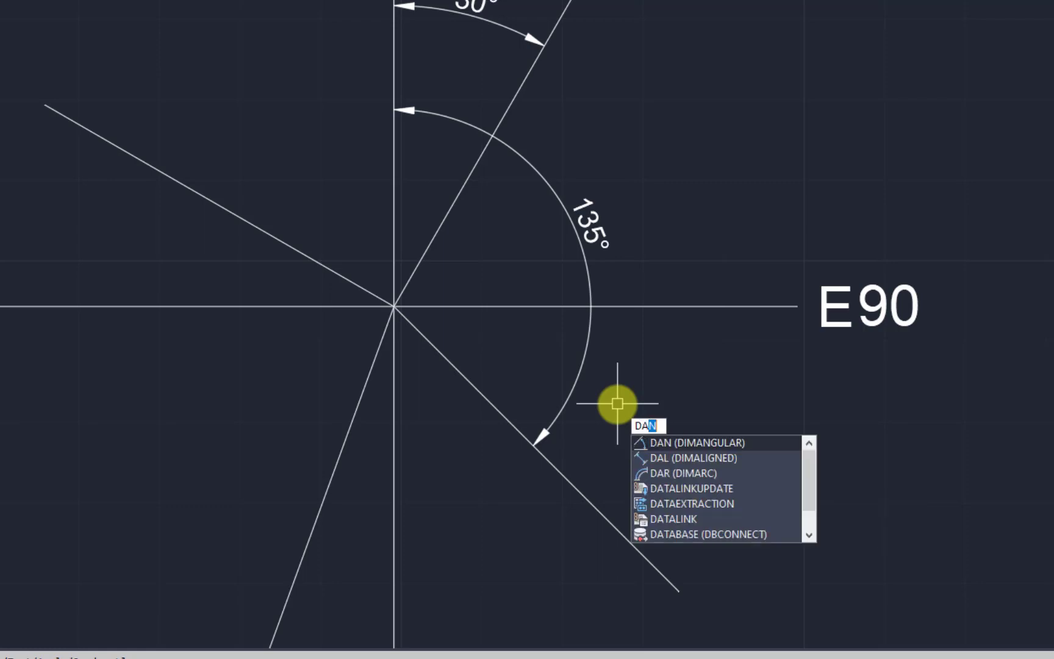
key("Return")
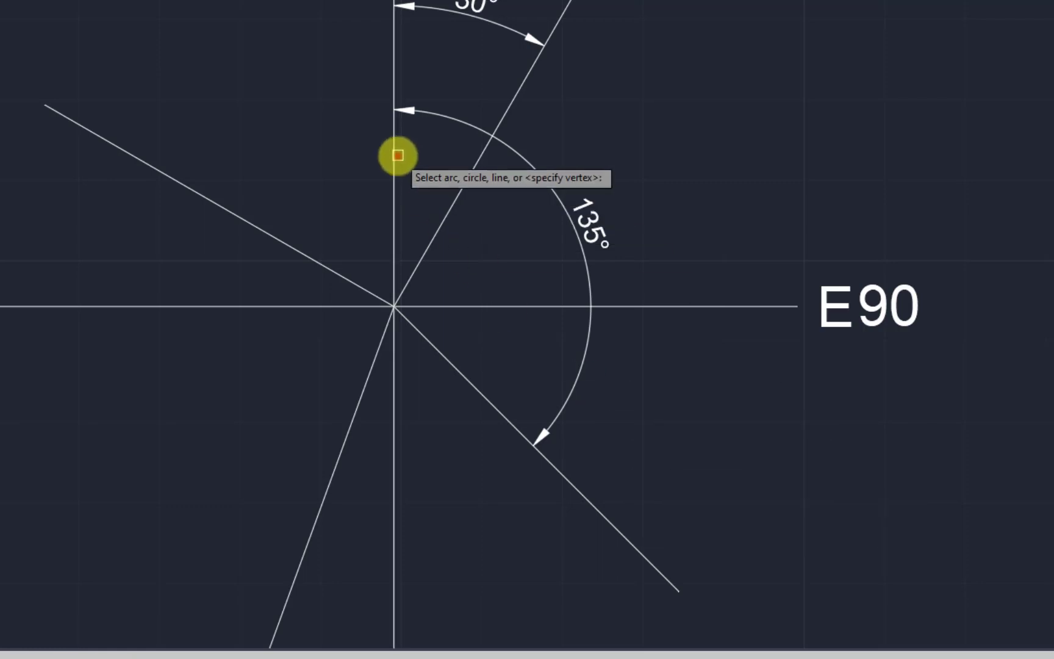
left_click(396, 156)
left_click(389, 361)
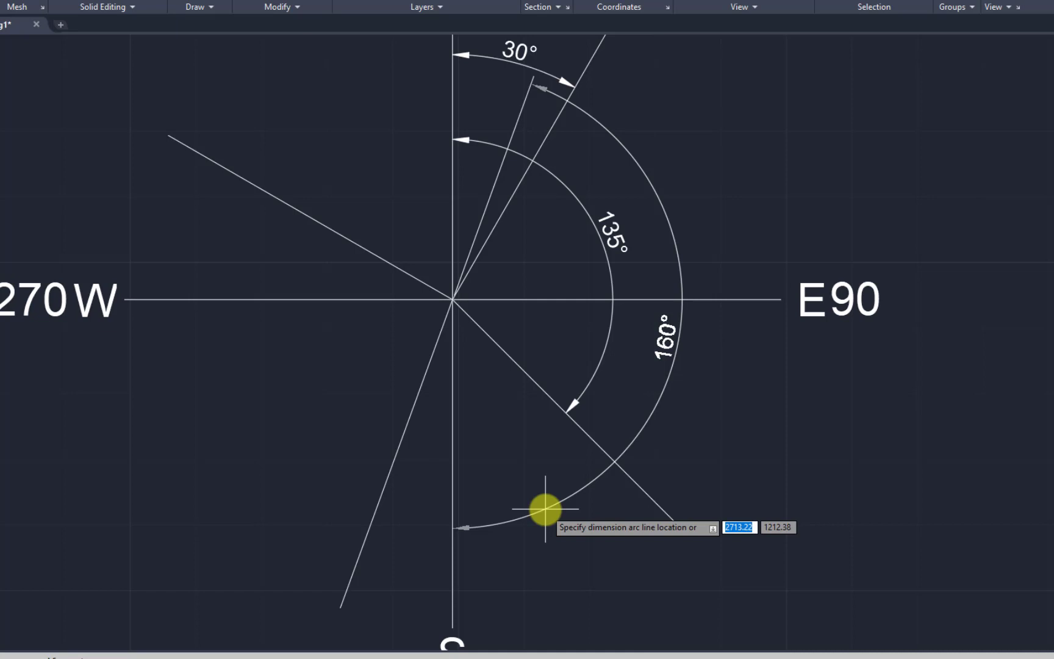
key("Escape")
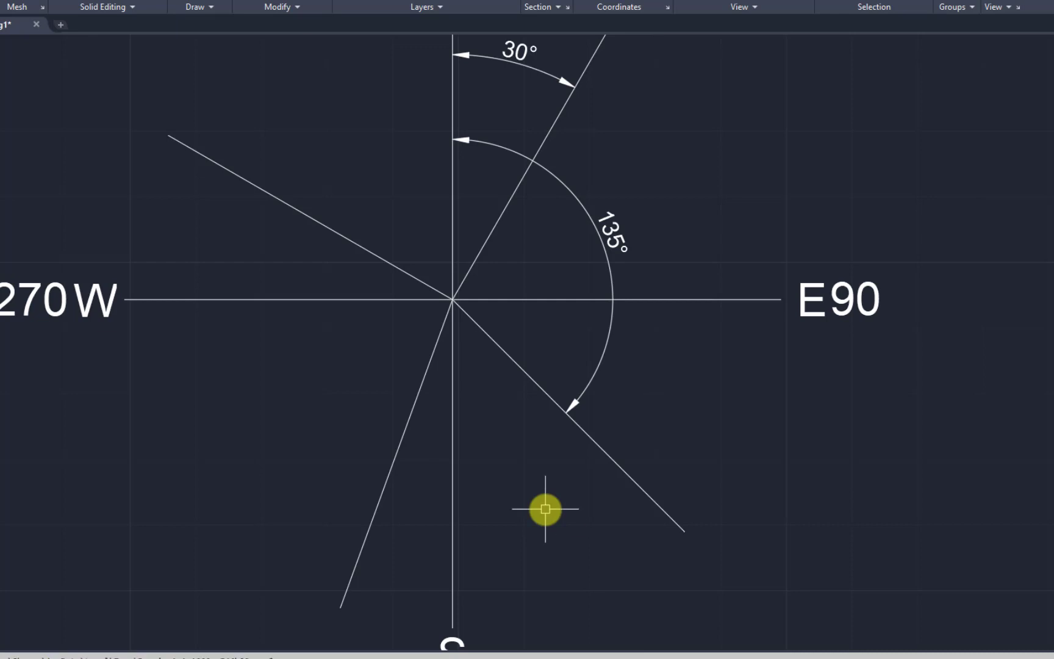
type("dan")
key("Return")
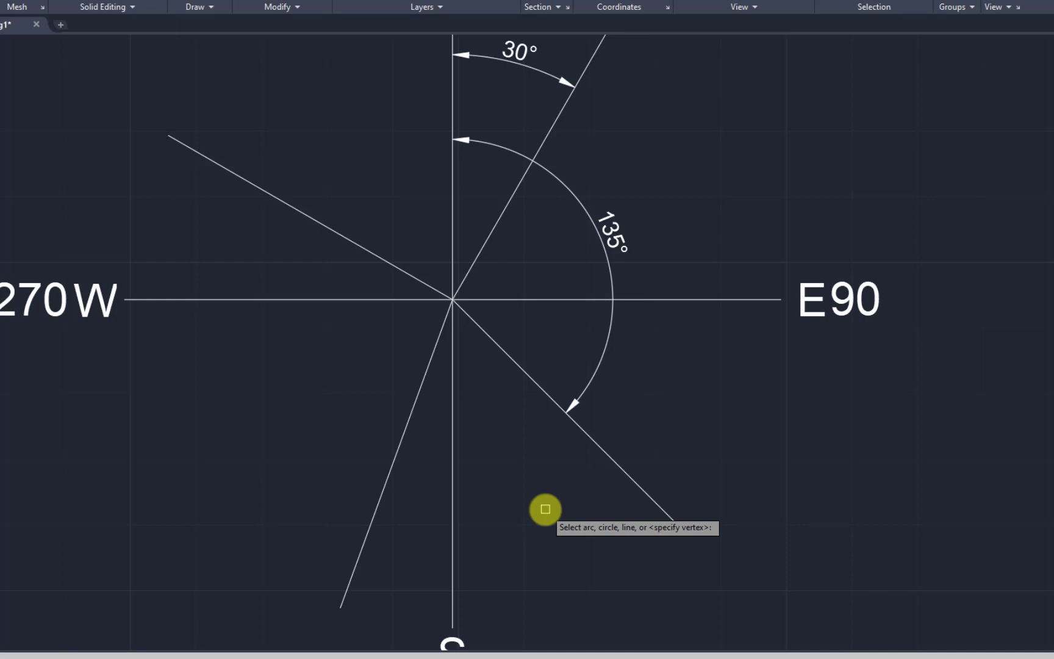
- Dimension the 200° angle by vertex: compass centre, north end, south-southwest line, placed outside 135°
key("Escape")
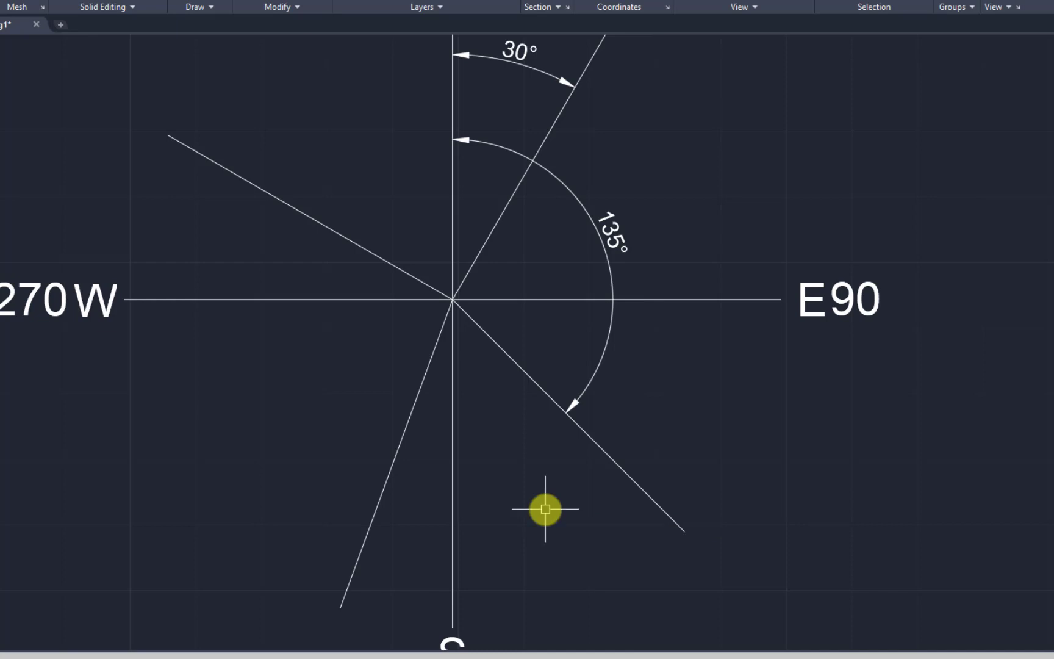
type("da")
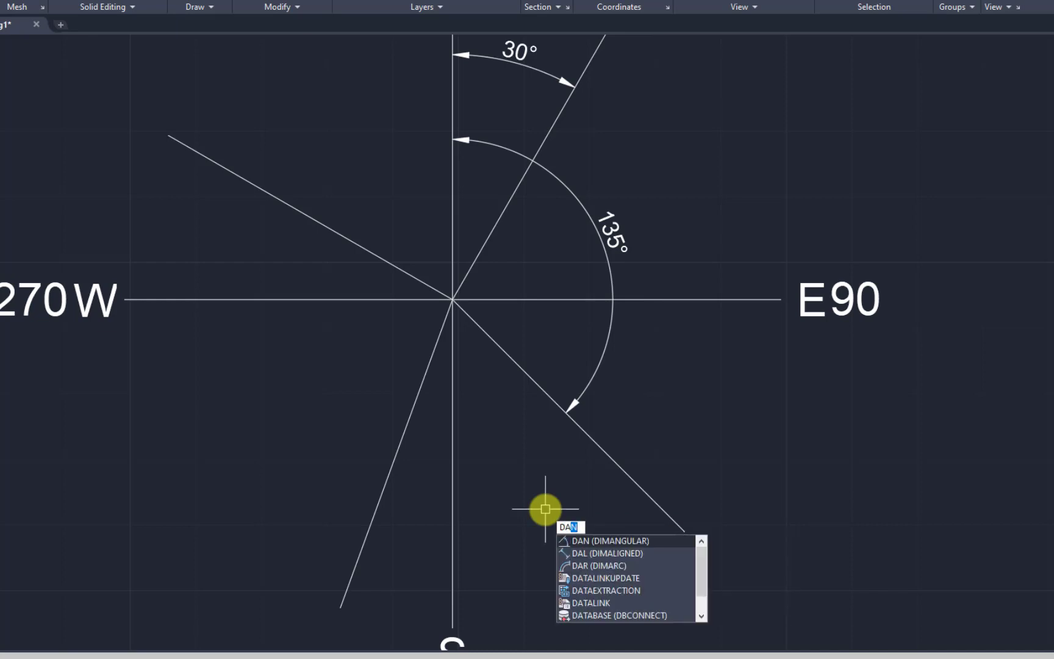
type("n")
key("Return")
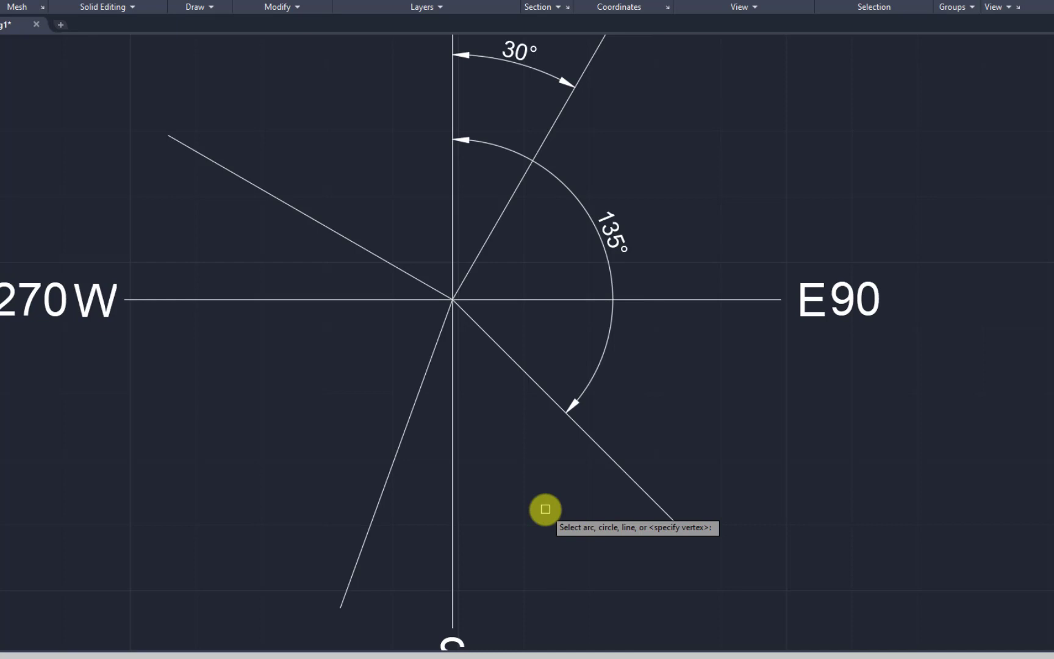
type("n")
key("BackSpace")
key("Return")
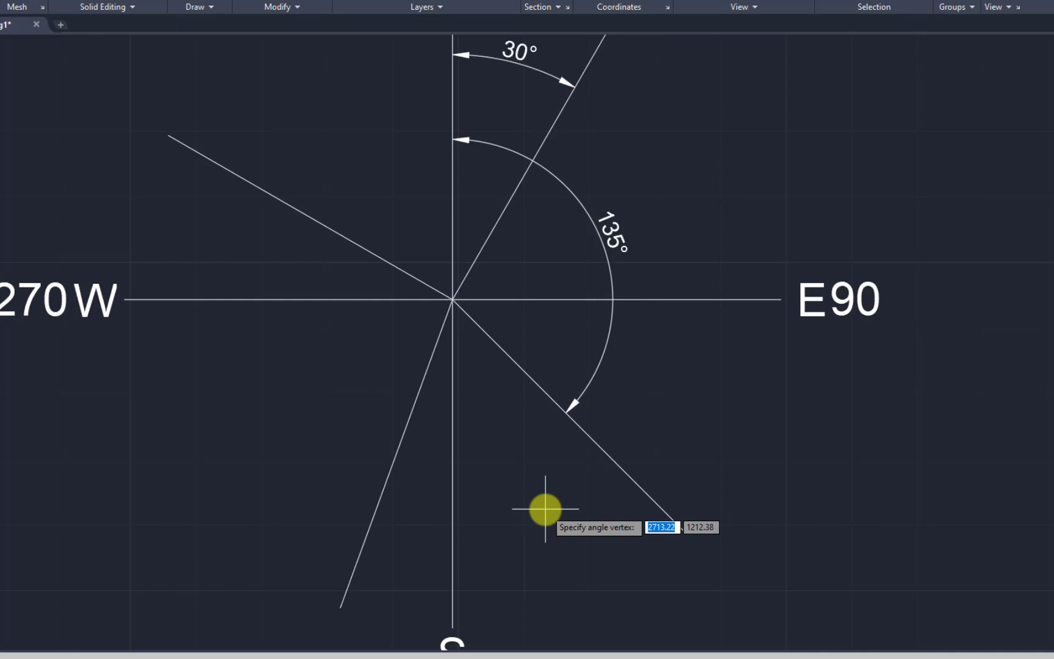
middle_click_drag(687, 294, 682, 396)
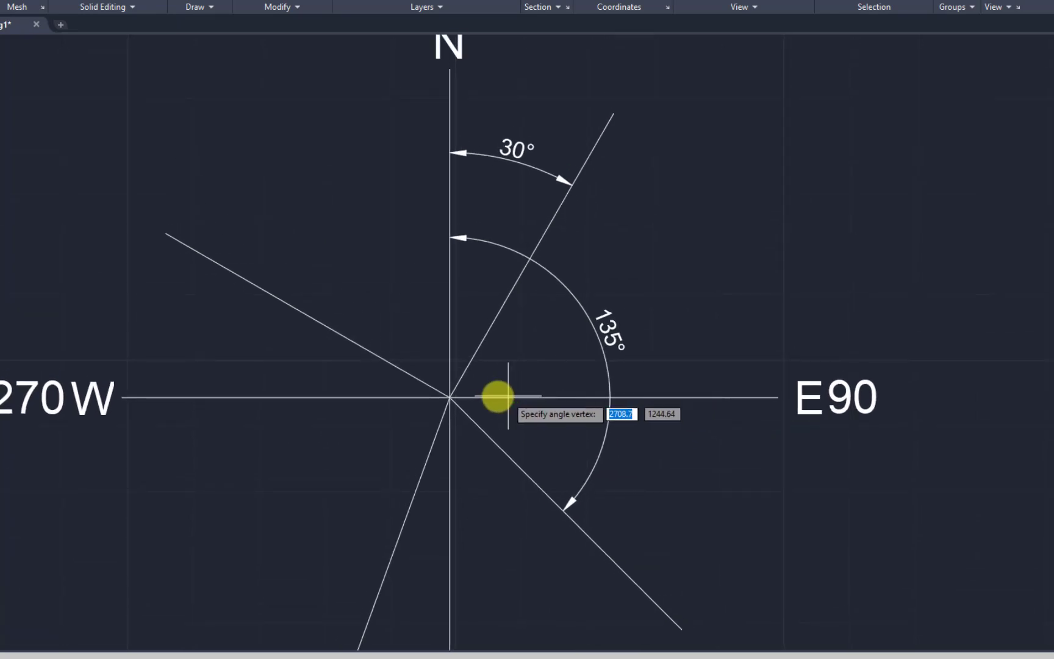
left_click(449, 397)
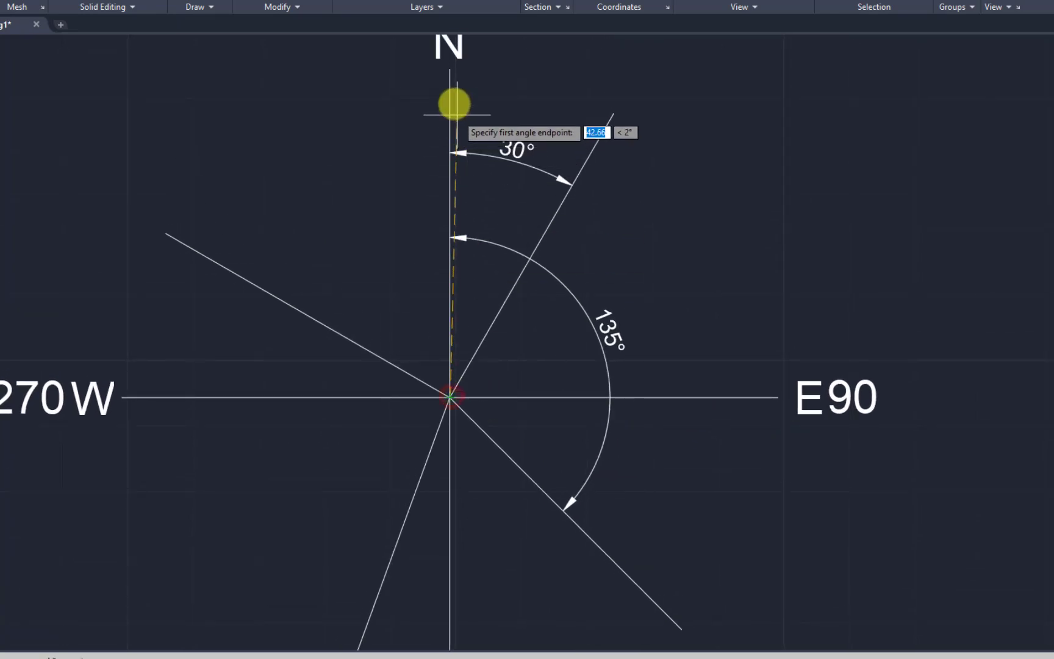
left_click(450, 69)
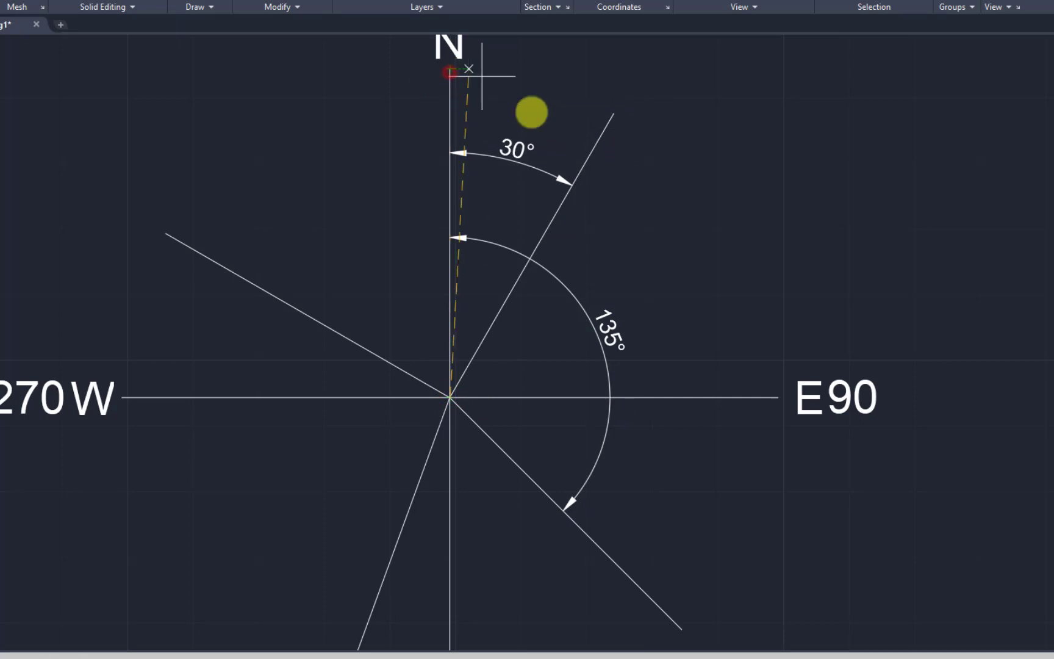
middle_click_drag(423, 470, 419, 353)
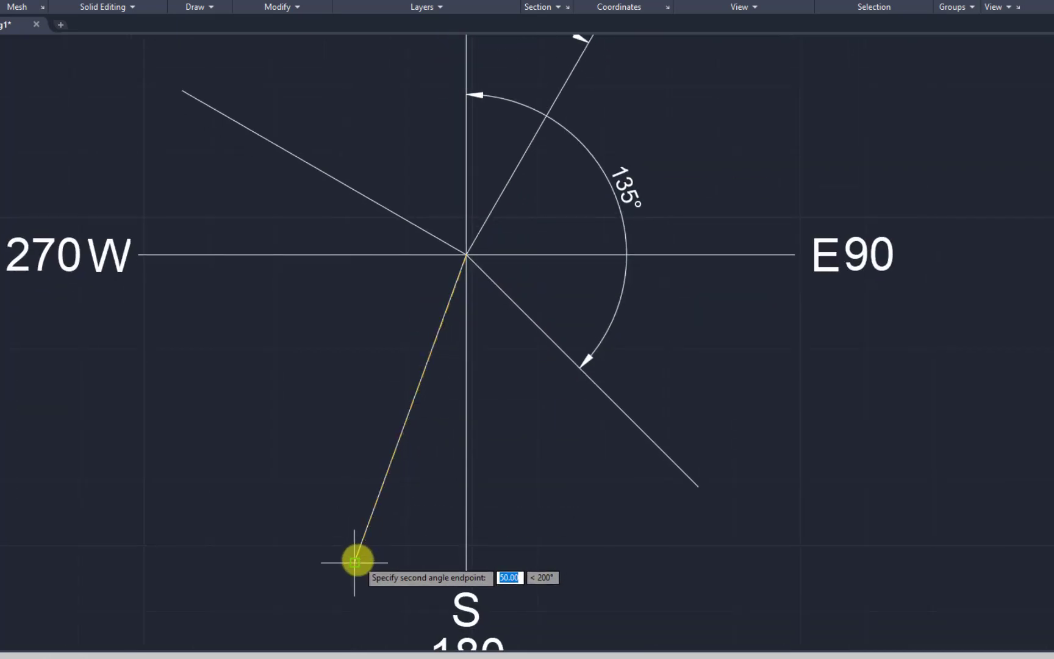
left_click(354, 562)
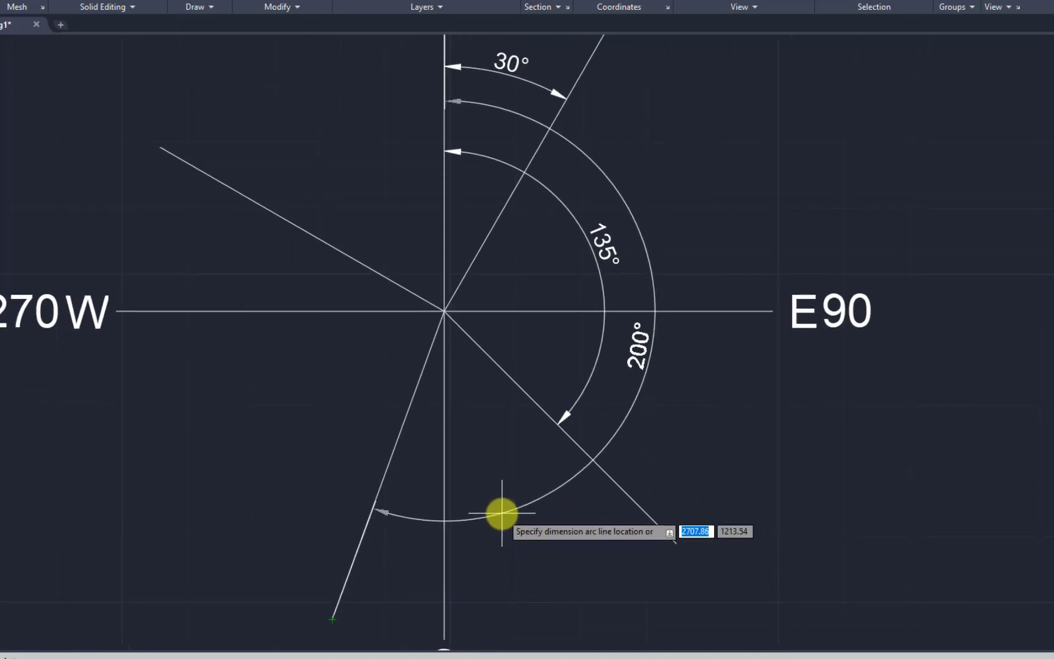
left_click(501, 514)
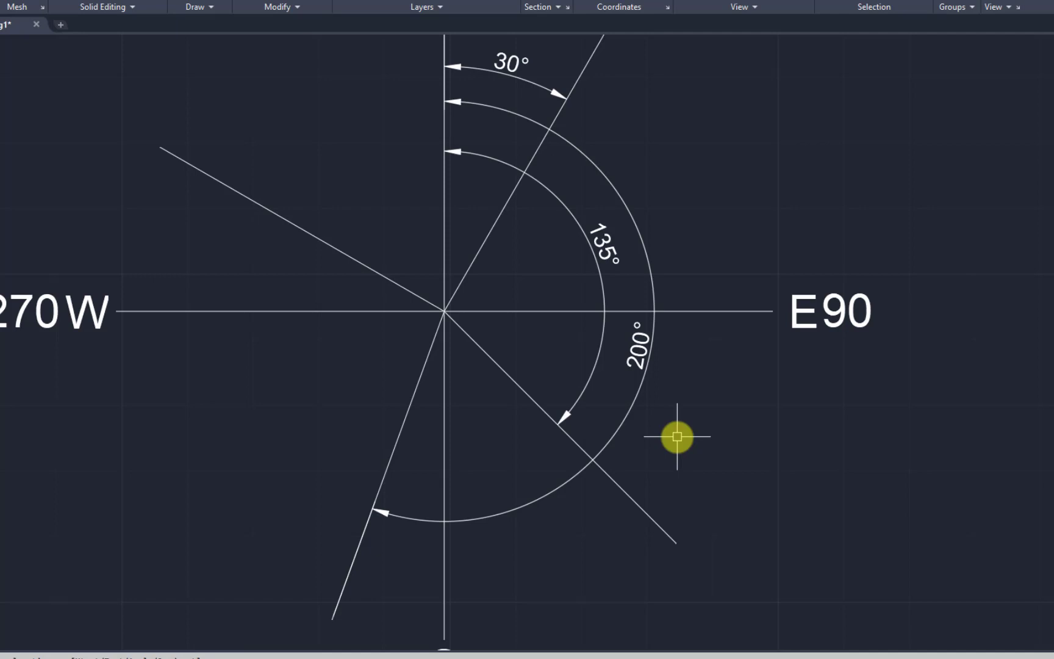
- Dimension the 300° angle by vertex from the north line to the northwest line, outside other arcs
type("da")
type("n")
key("Return")
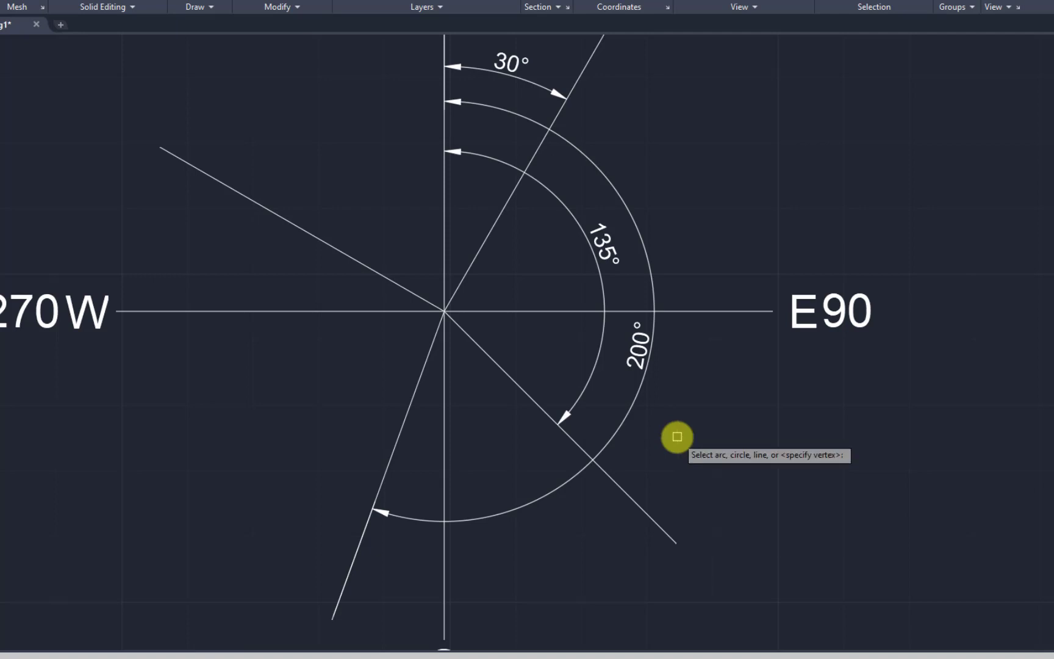
key("Return")
middle_click_drag(467, 329, 511, 478)
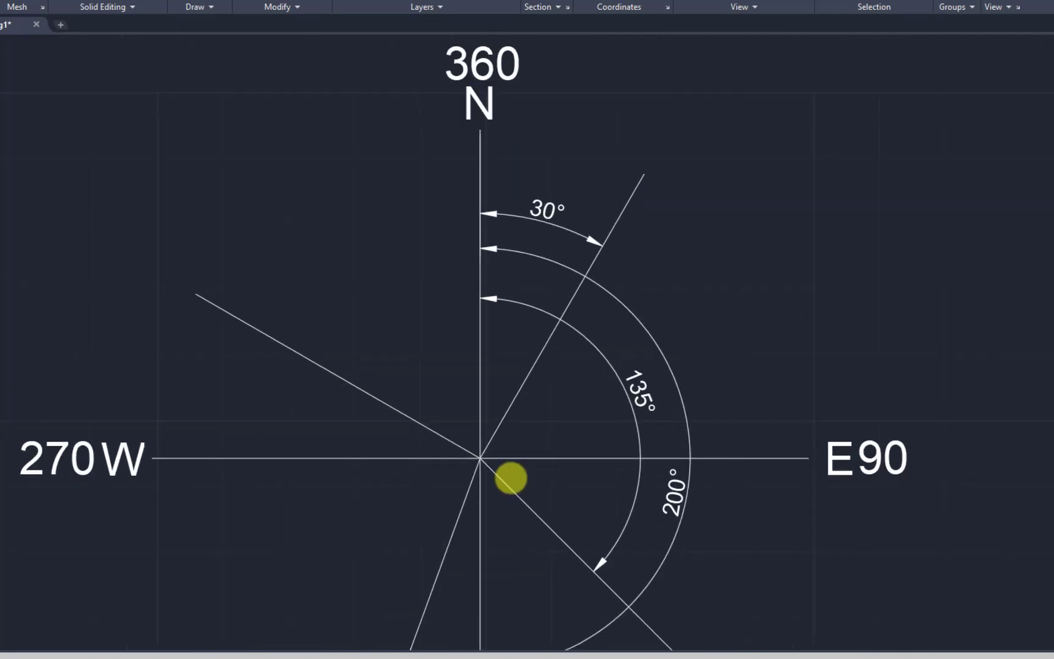
left_click(480, 458)
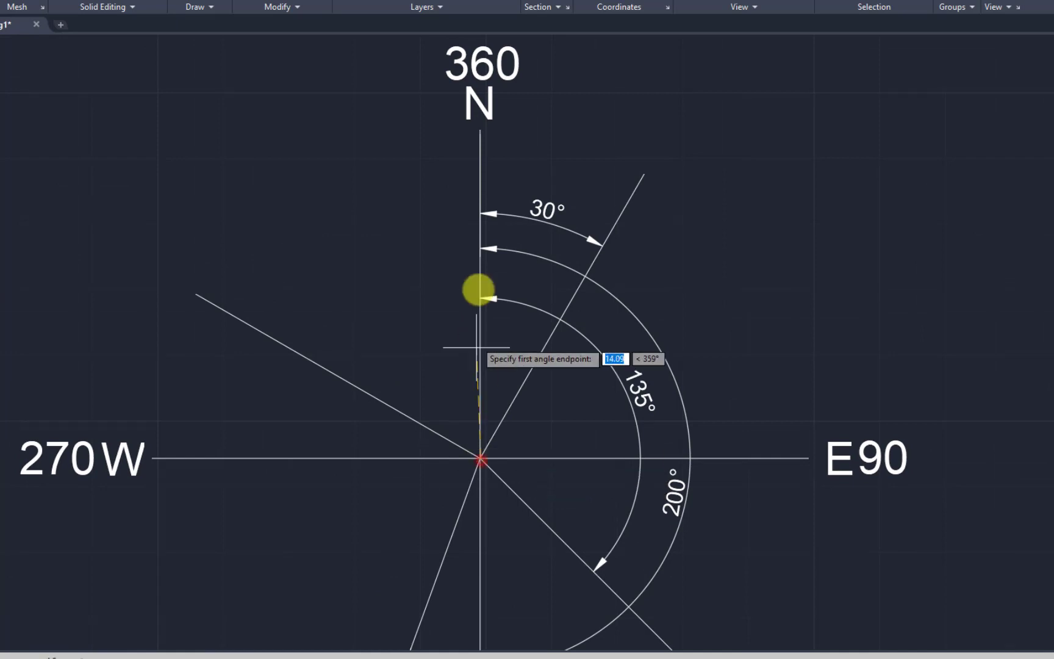
left_click(480, 133)
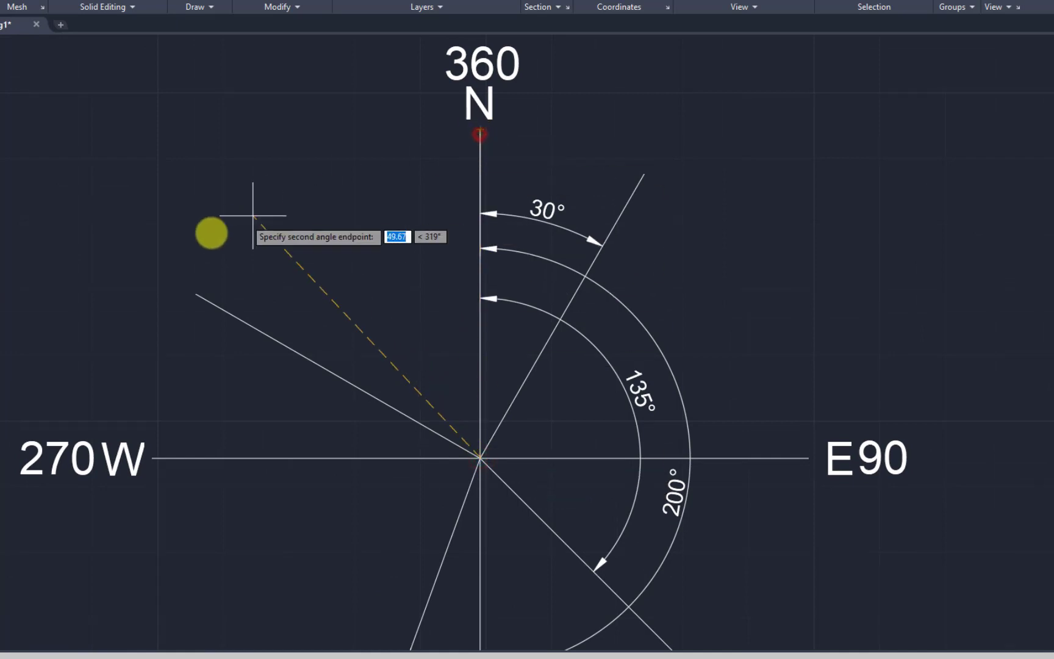
left_click(196, 293)
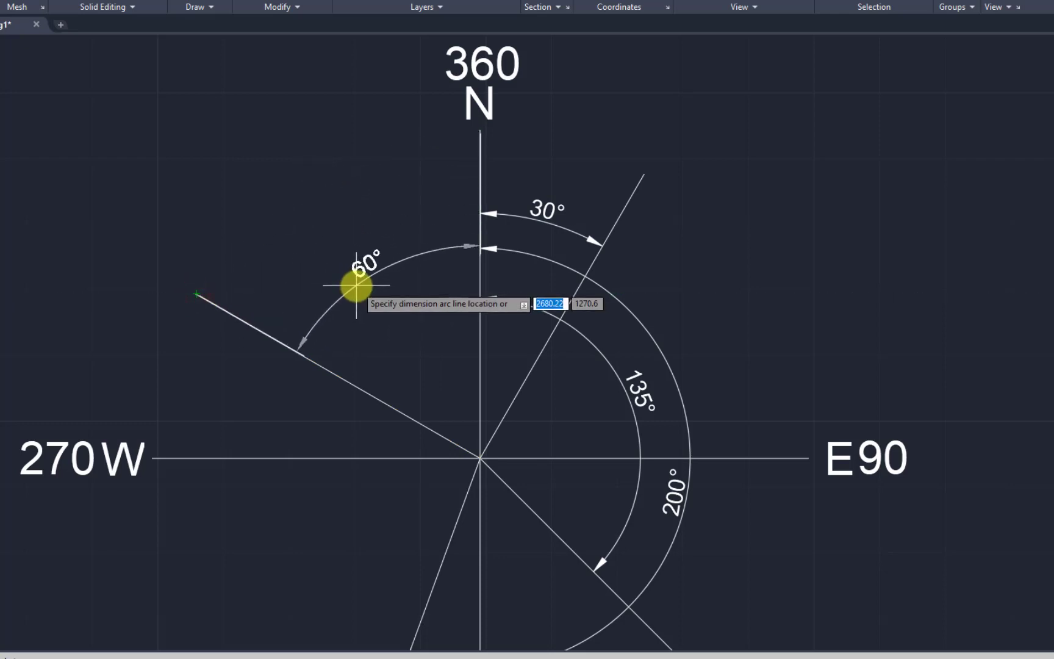
middle_click_drag(337, 292, 322, 245)
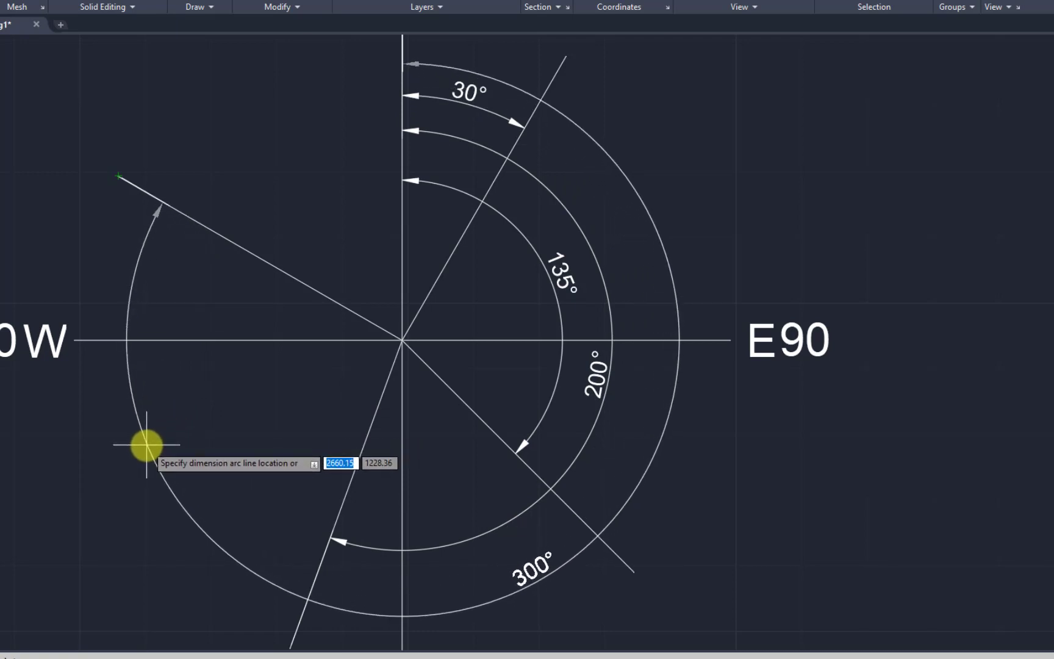
left_click(147, 445)
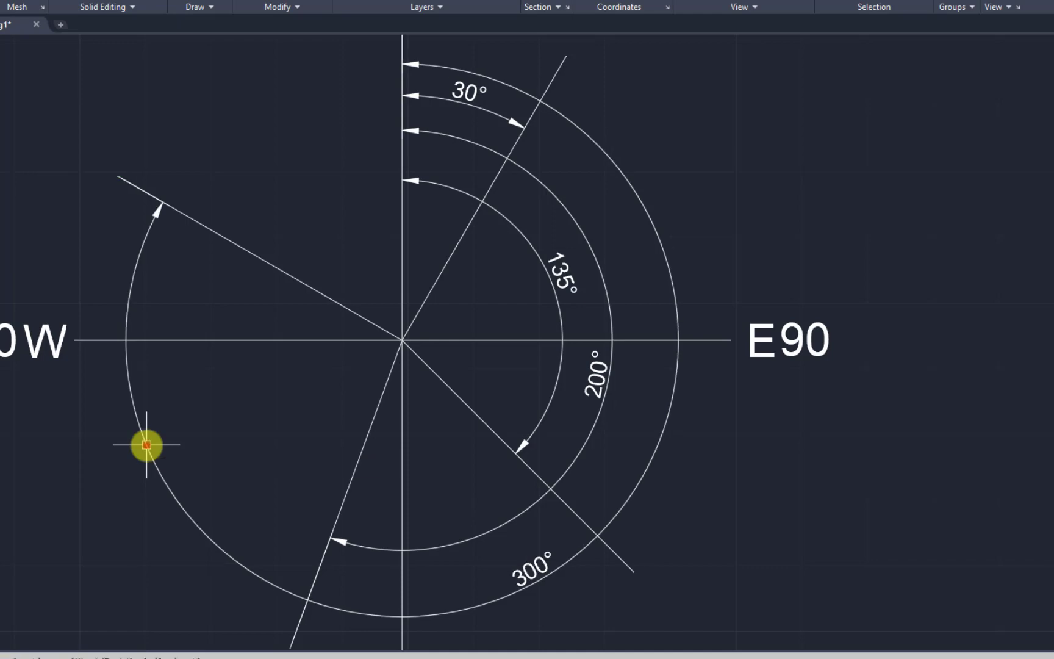
mouse_move(612, 536)
middle_mouse_down()
mouse_move(702, 489)
mouse_move(725, 514)
middle_mouse_up()
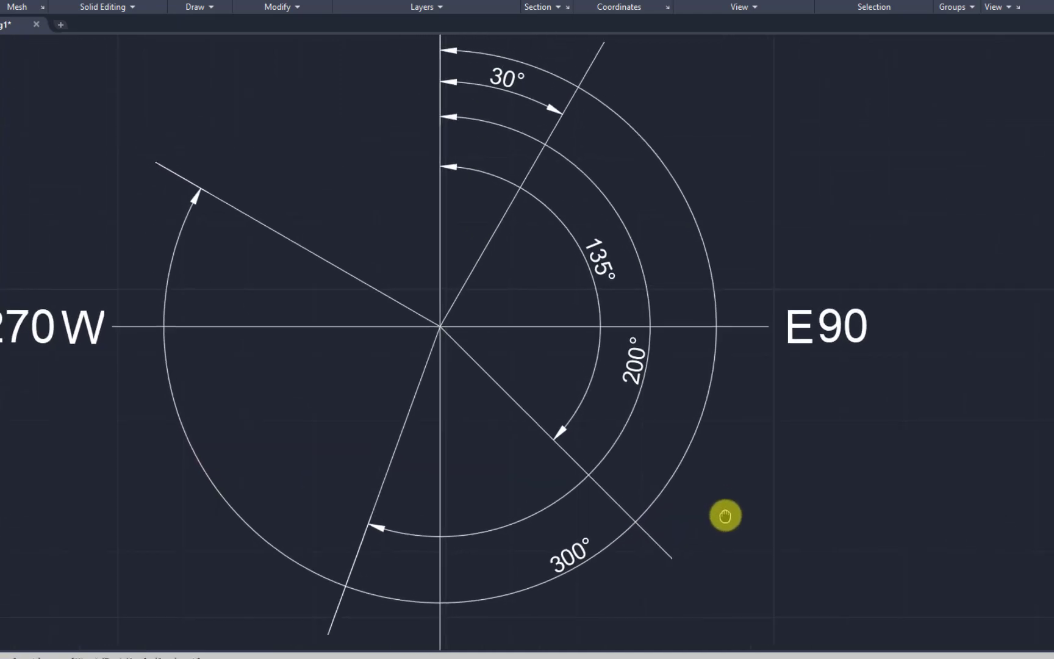
- Zoom out to show the full compass drawing with its title and N, S, E, W labels
scroll(727, 456, "down", 2)
scroll(761, 463, "down", 1)
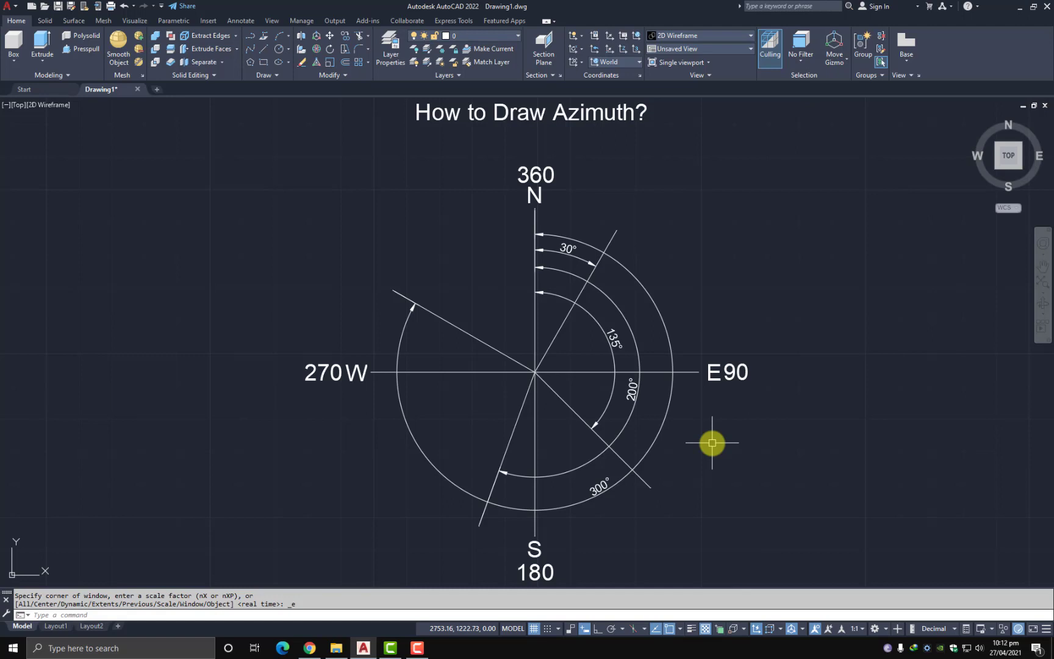
- Set the drawing's angle units to Deg/Min/Sec with 0d00'00" precision
type("udan")
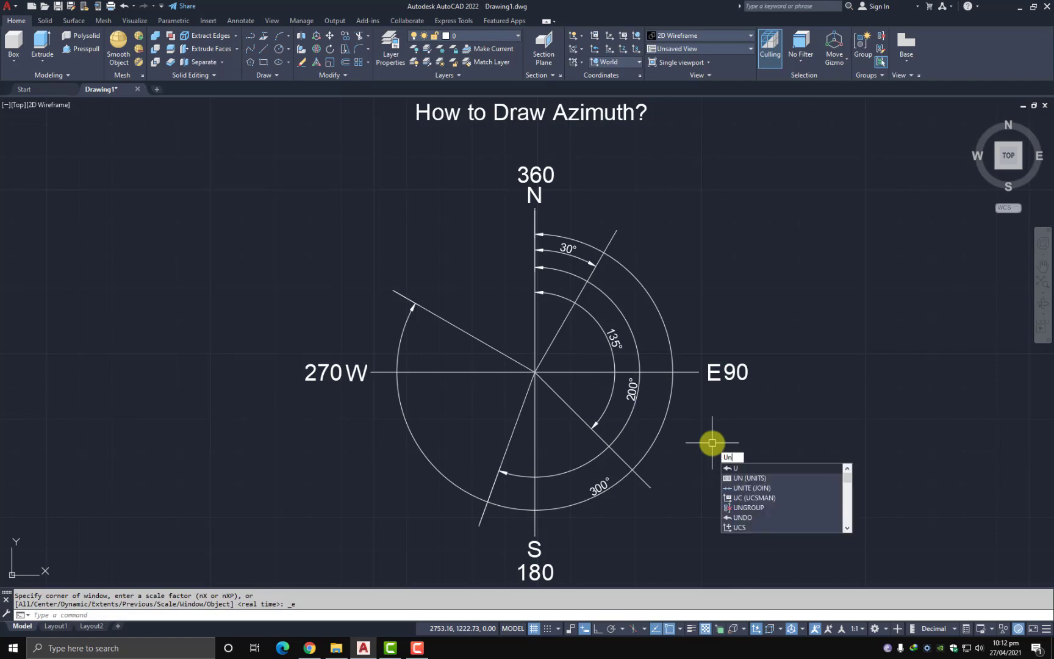
key("Return")
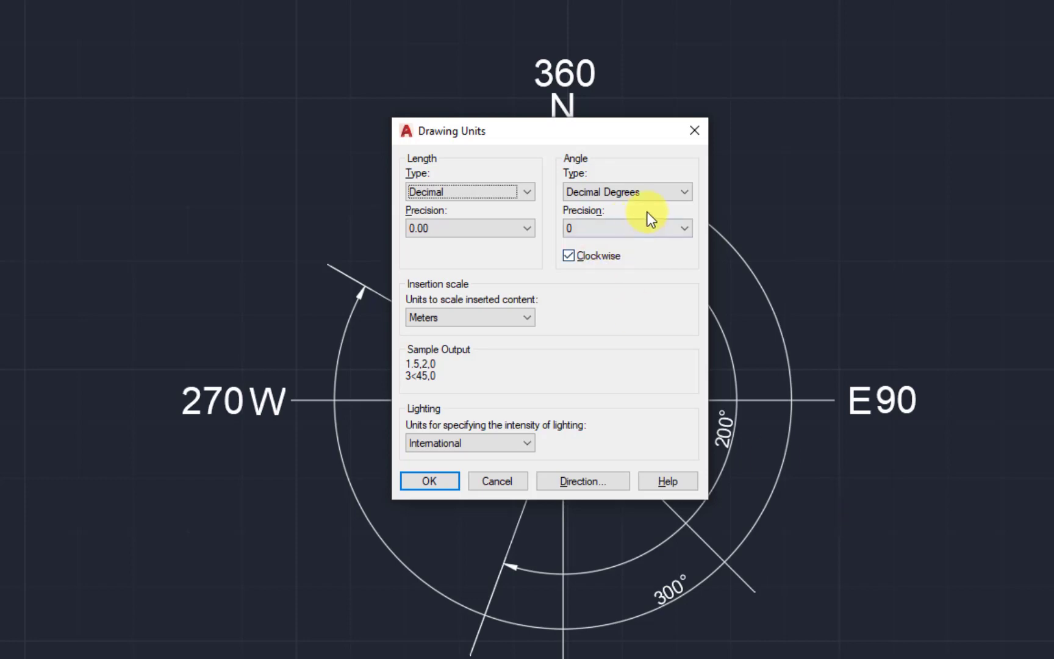
left_click(659, 189)
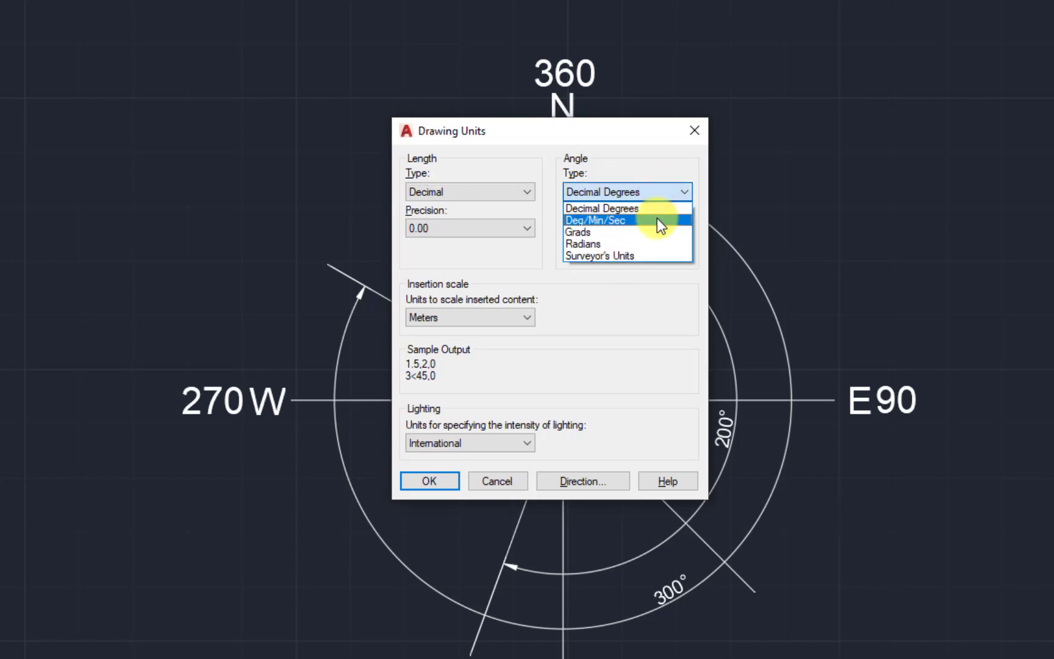
left_click(657, 219)
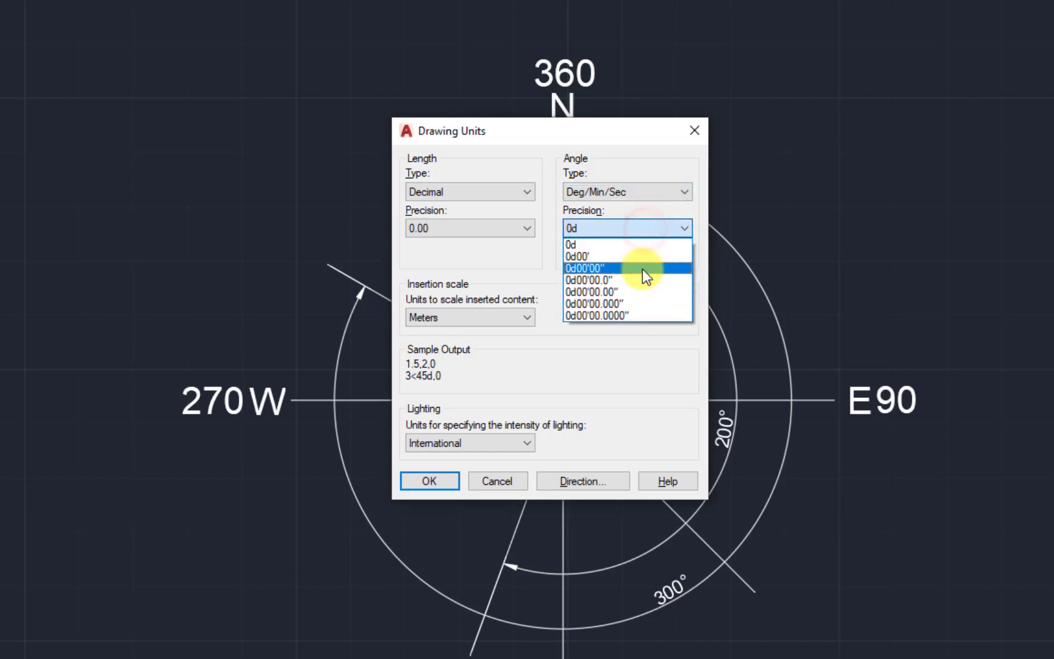
left_click(642, 269)
mouse_move(586, 256)
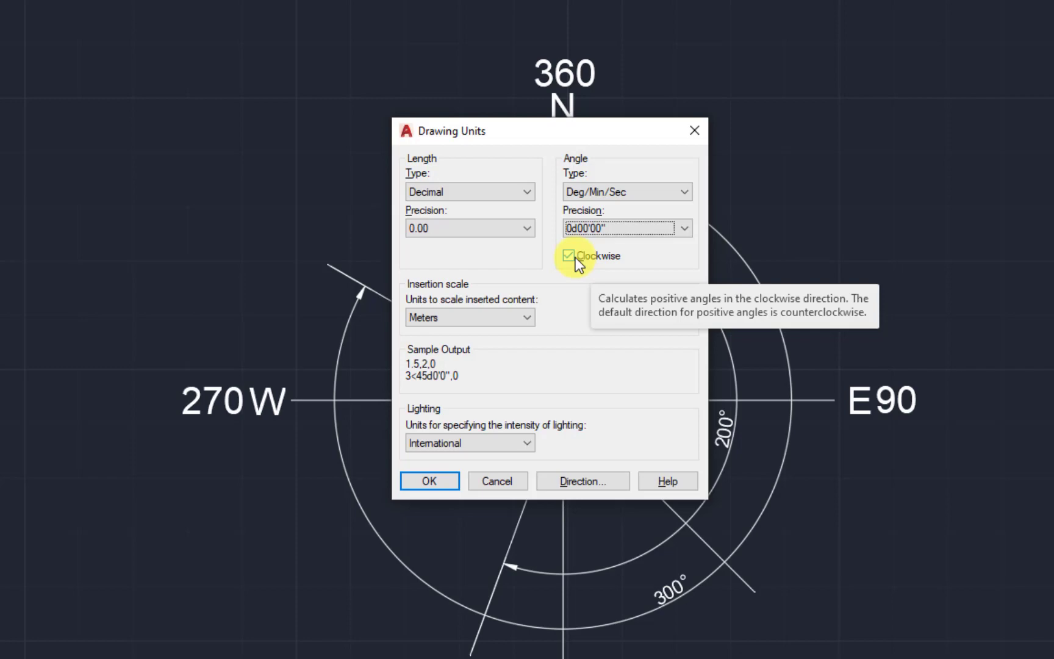
left_click(587, 482)
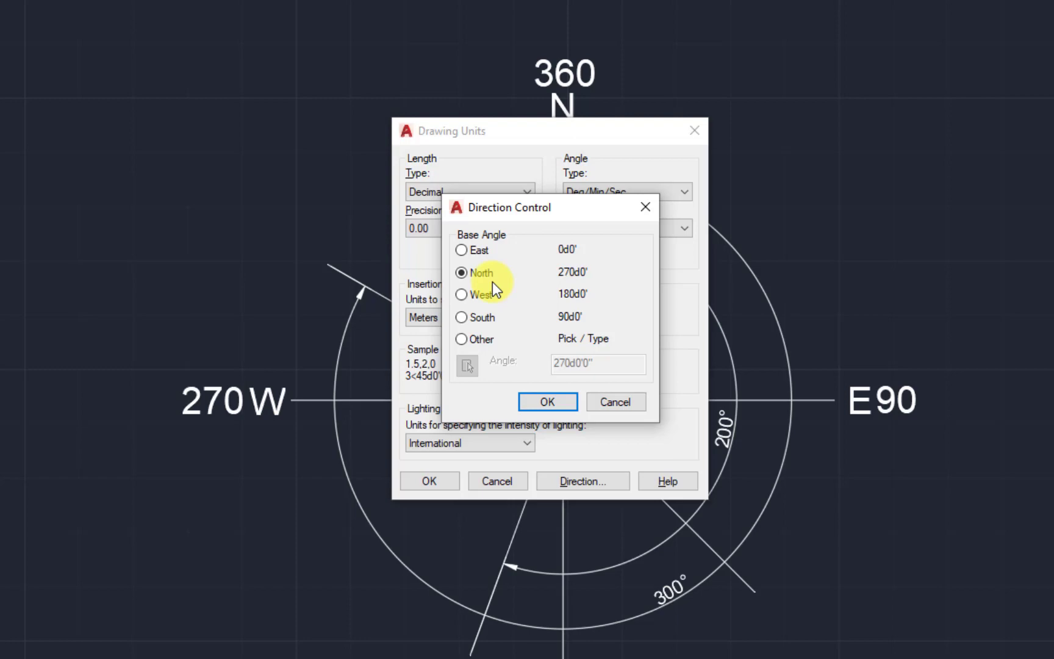
- Confirm North as the base angle and apply the new Drawing Units
left_click(561, 396)
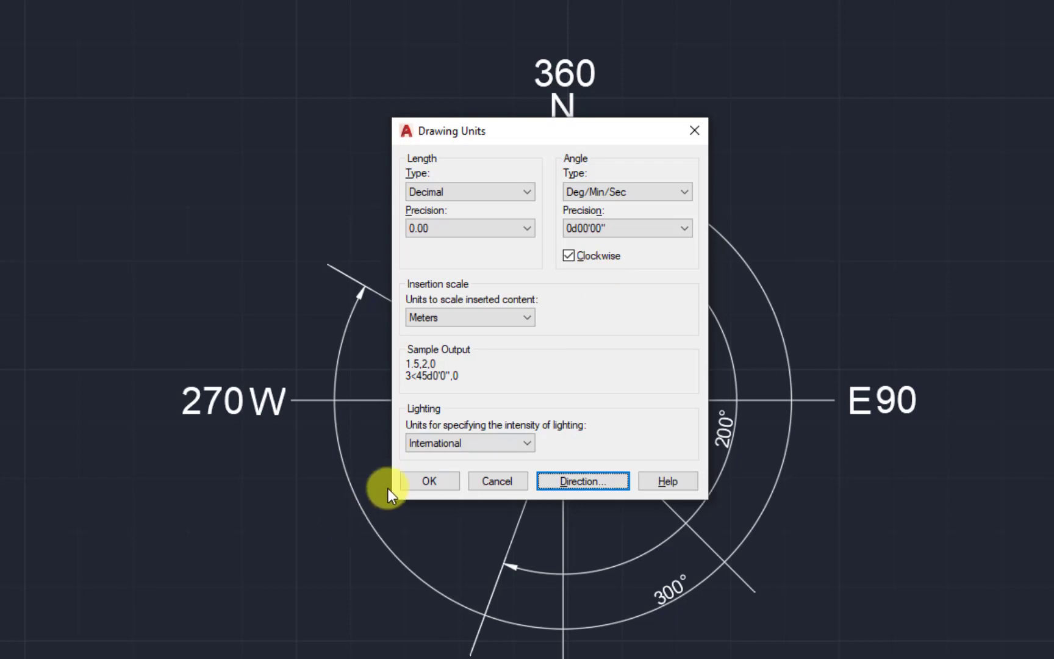
left_click(434, 479)
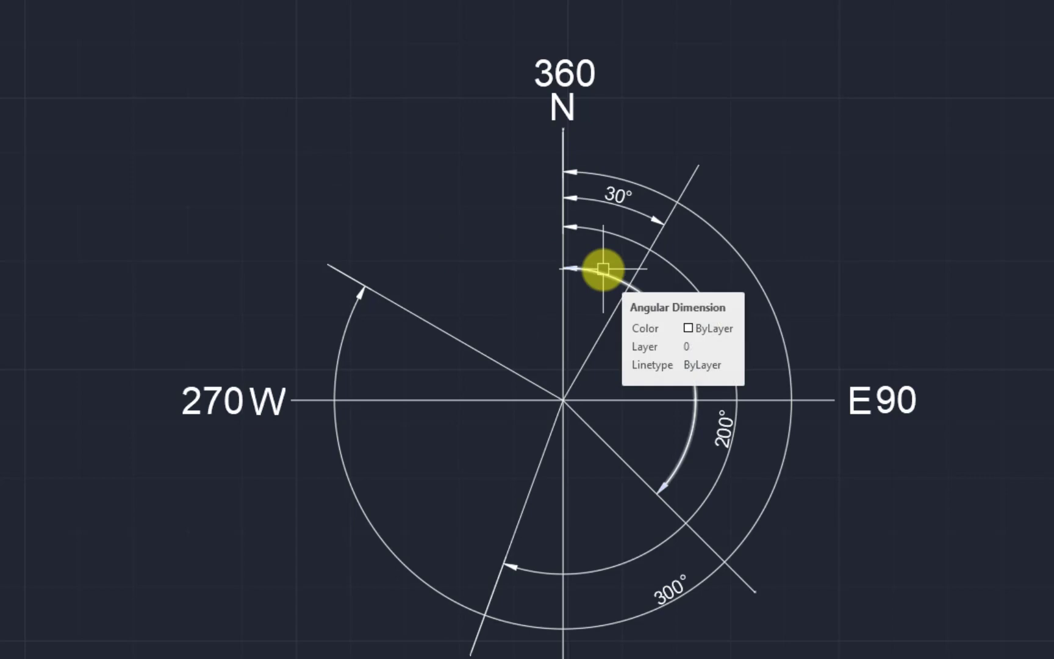
scroll(610, 349, "up", 2)
scroll(615, 356, "down", 1)
middle_click_drag(614, 355, 592, 338)
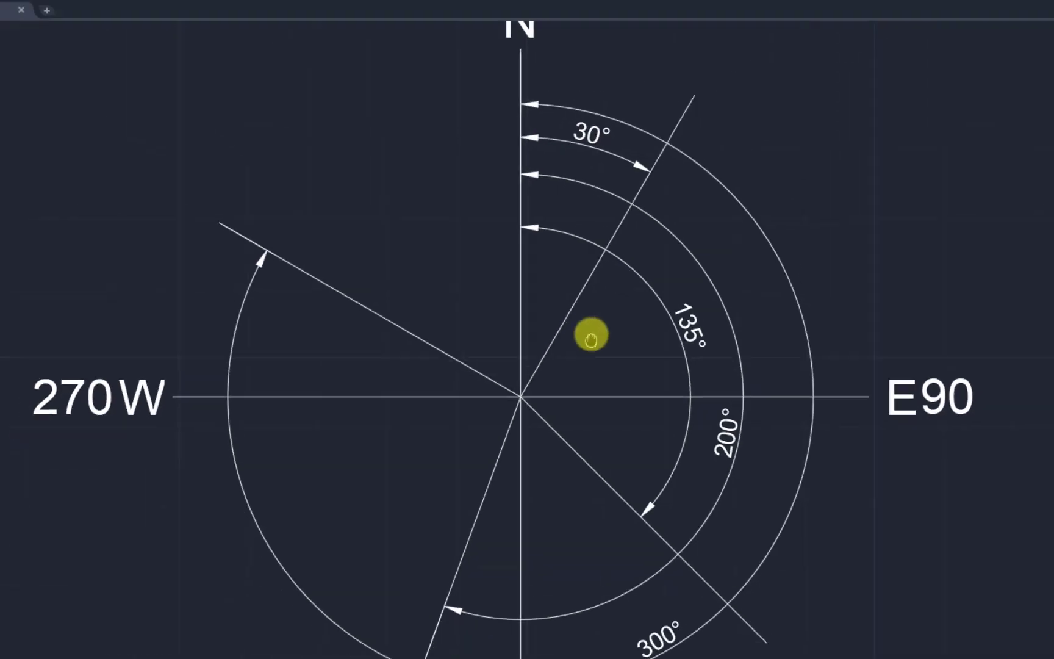
middle_click(567, 333)
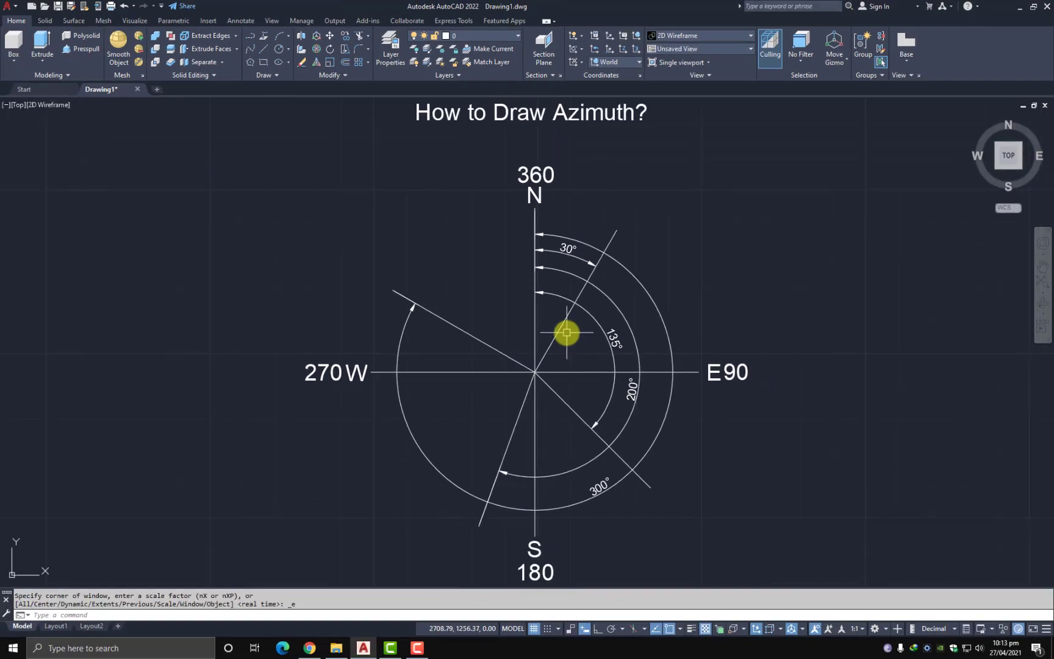